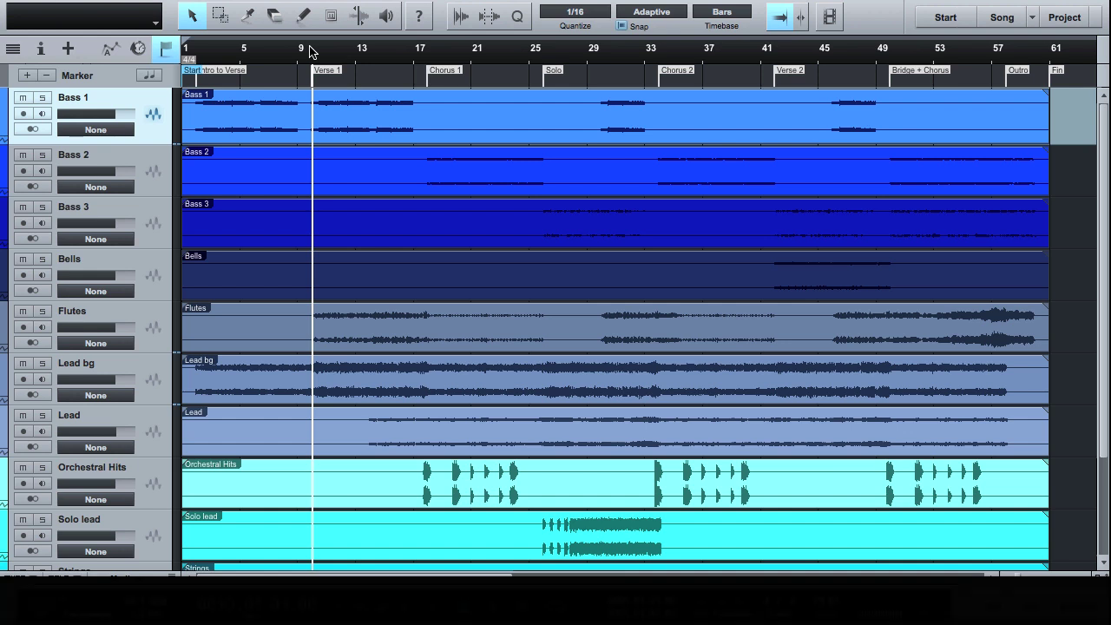
Play the song from Verse 1, moving playback on to Chorus 1
key("space")
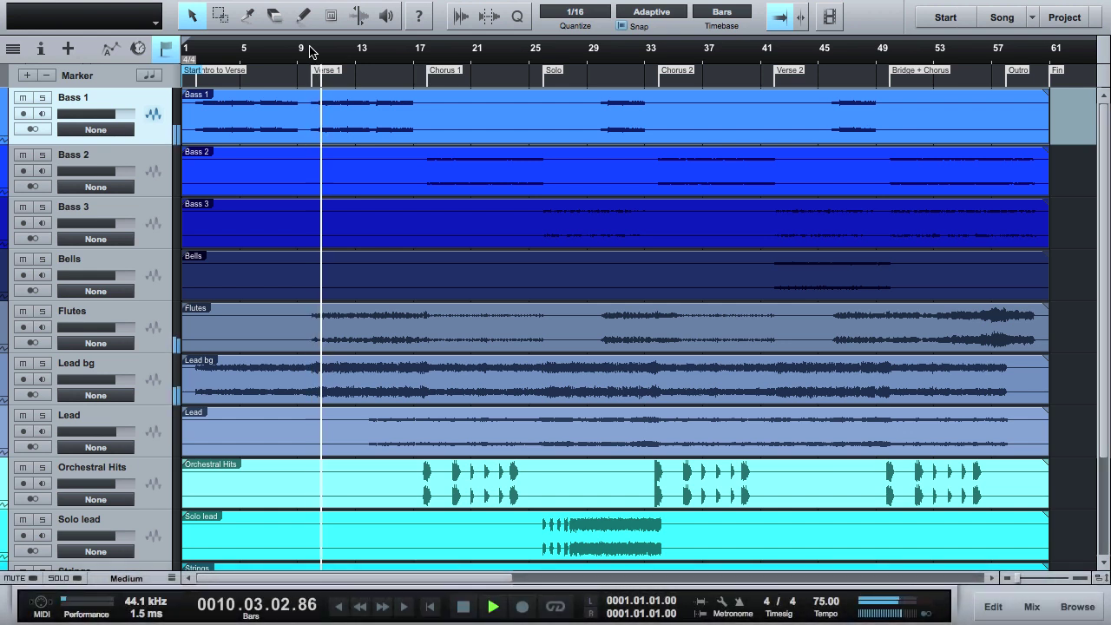
left_click(425, 52)
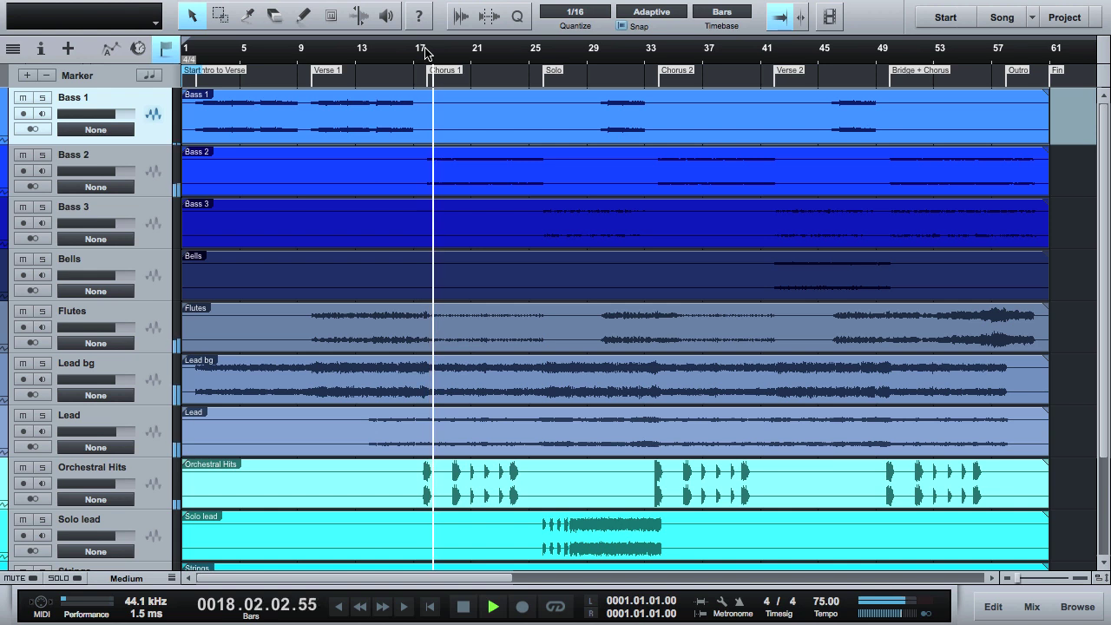
Add the VST3 version of MeldaProduction's MDrummer1out as a new instrument track above Bass 1
key("F5")
left_click(944, 216)
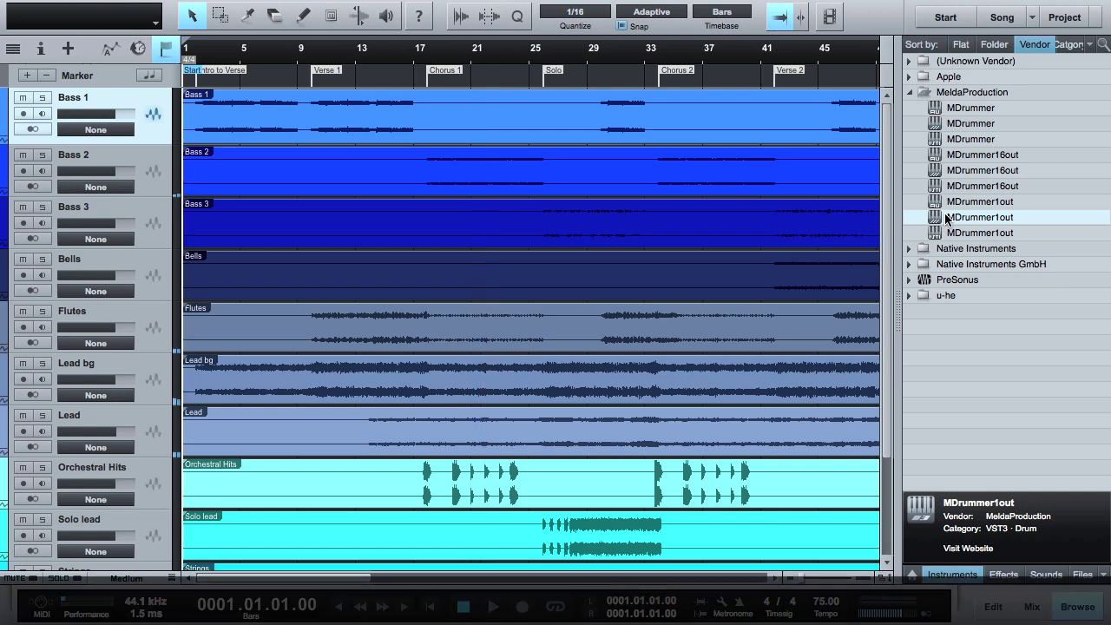
left_click_drag(944, 217, 474, 103)
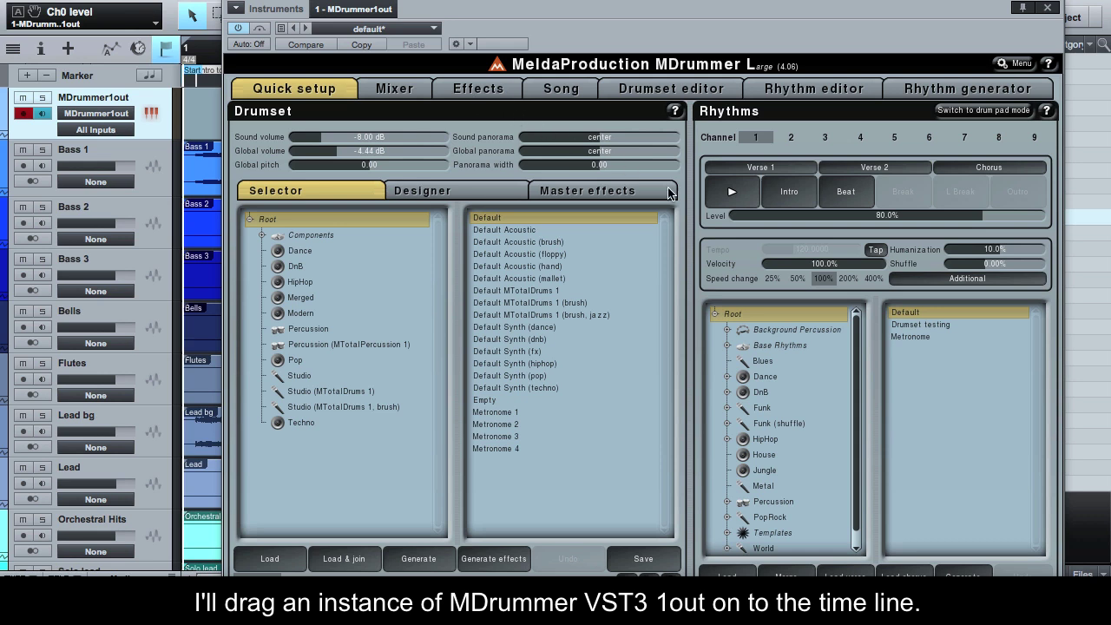
Load the HipHop 01 drumset in MDrummer and, after trying HipHop 06 and 04, the HipHop 01 rhythm
left_click(412, 279)
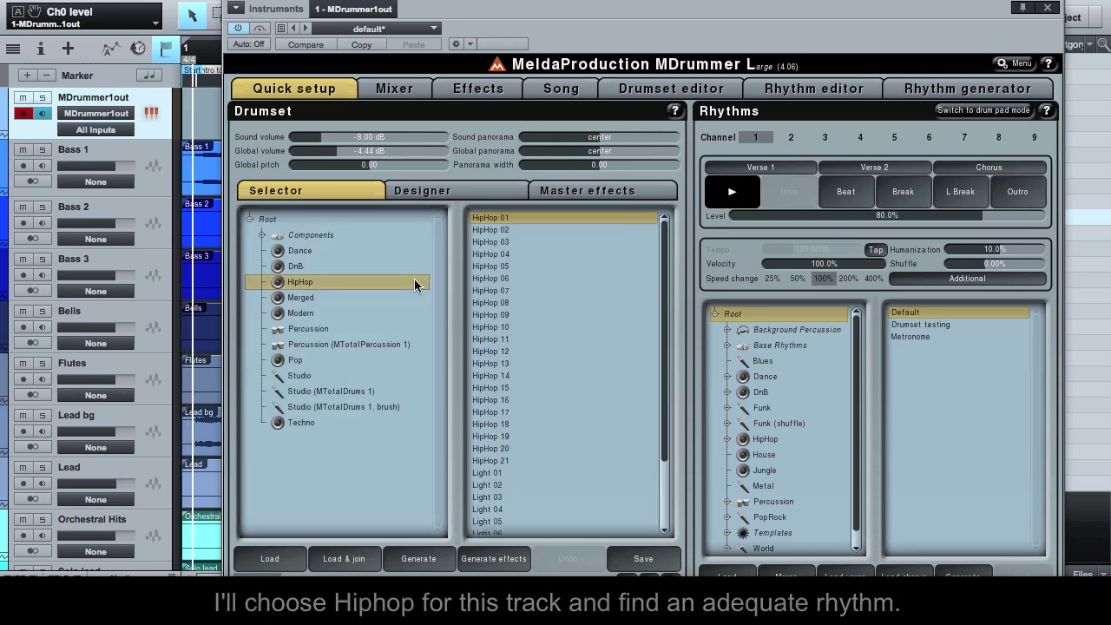
left_click(486, 218)
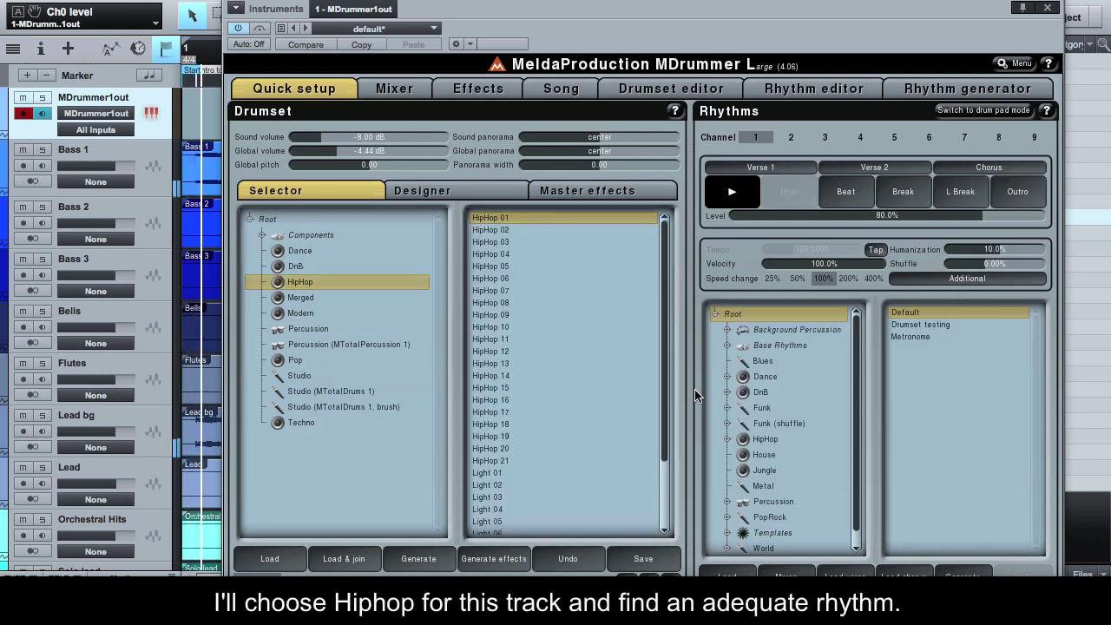
left_click(764, 439)
left_click(903, 373)
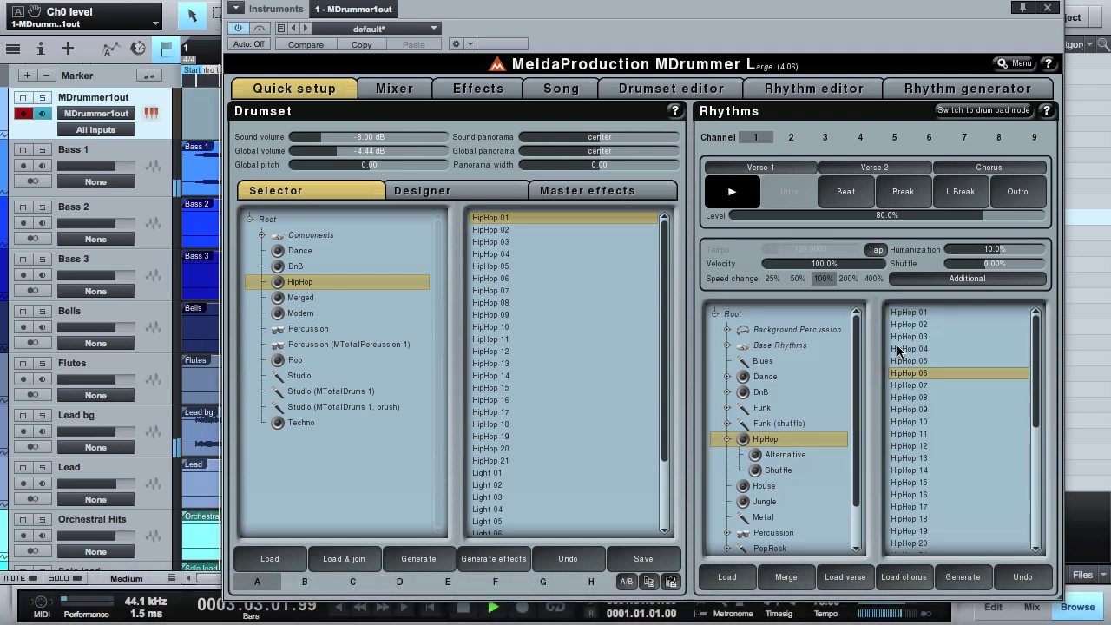
left_click(899, 349)
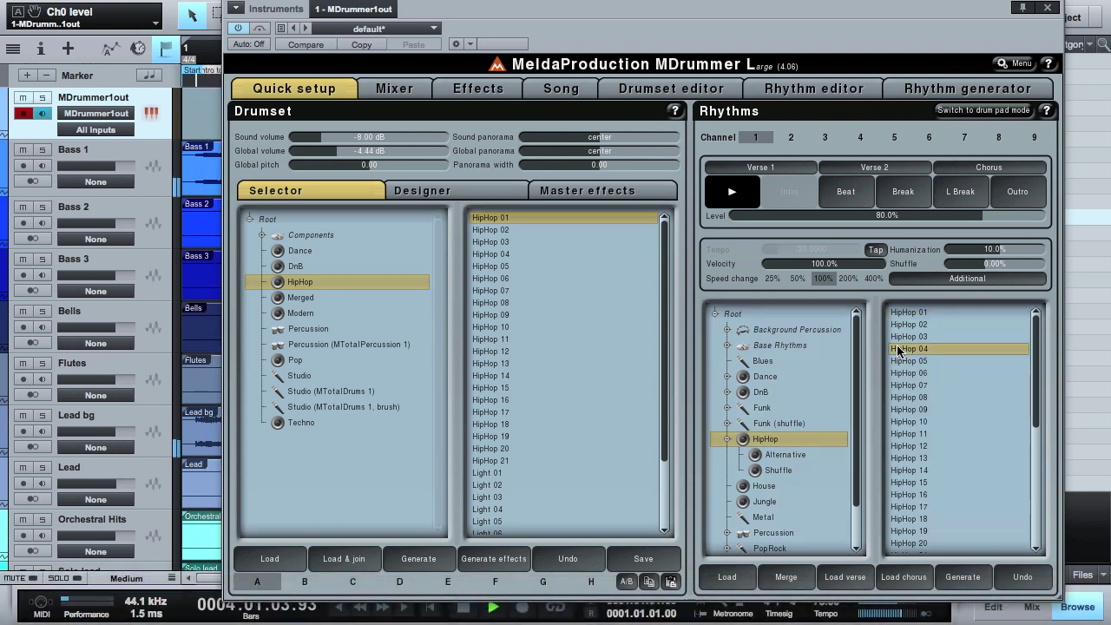
left_click(900, 313)
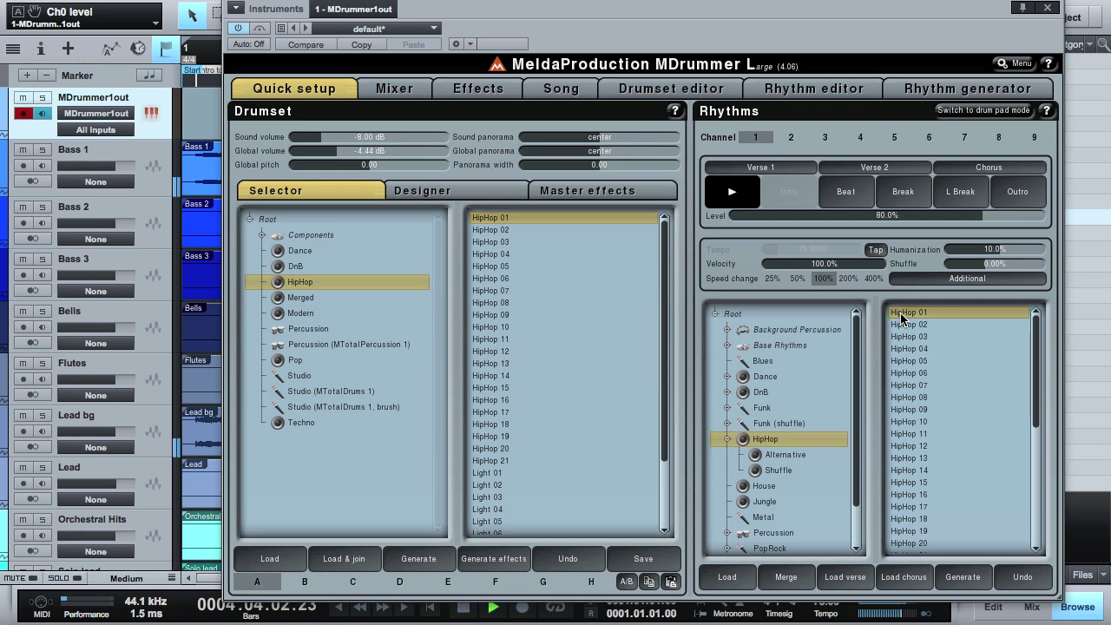
left_click(1048, 8)
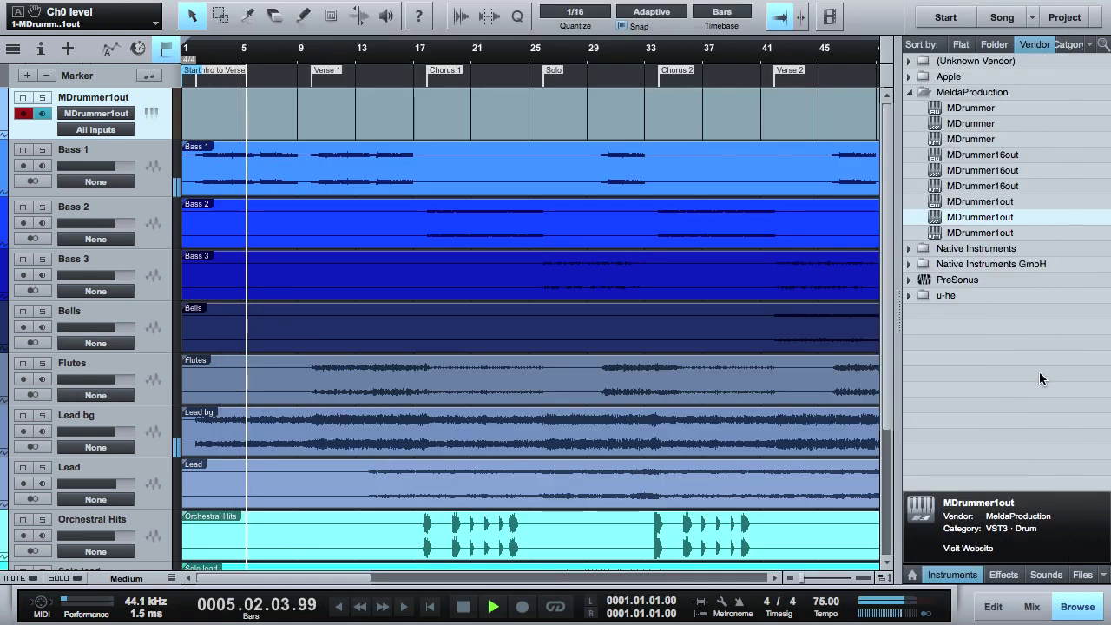
Insert MeldaProduction's MMultiBandLimiter on the MDrummer1out track and raise its Drive to +4.56 dB
left_click(1002, 574)
left_click_drag(995, 311, 542, 111)
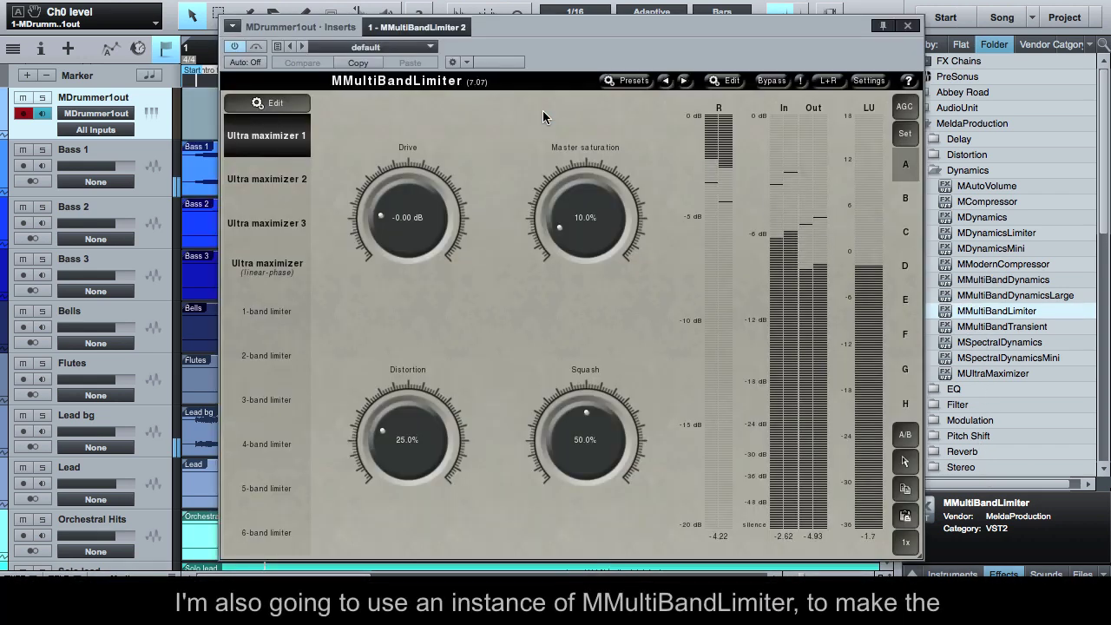
left_click_drag(417, 198, 418, 165)
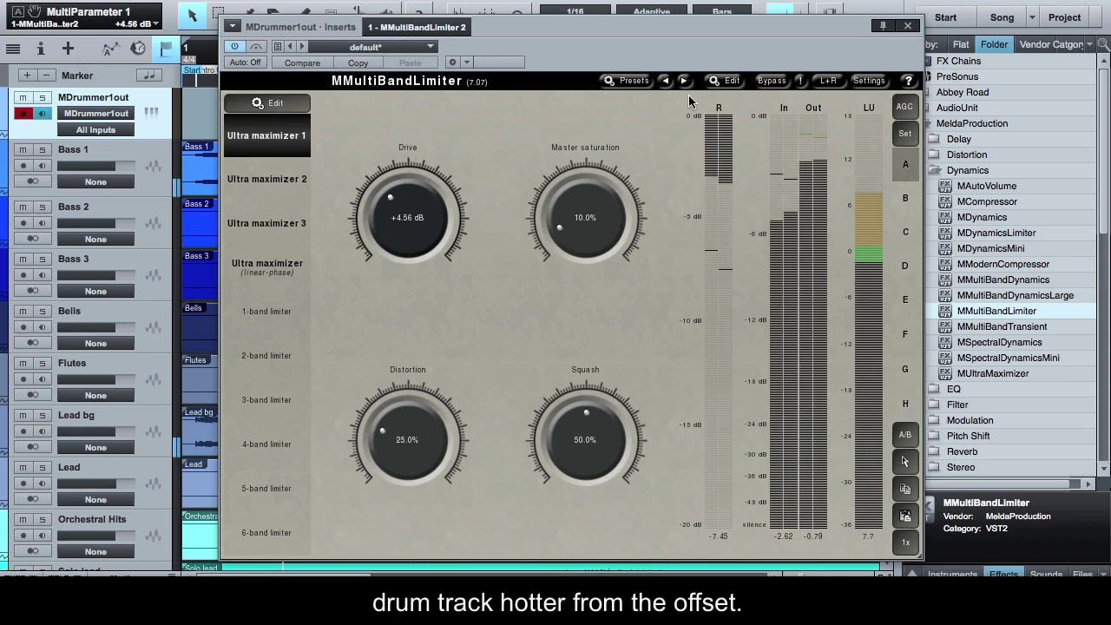
left_click(907, 29)
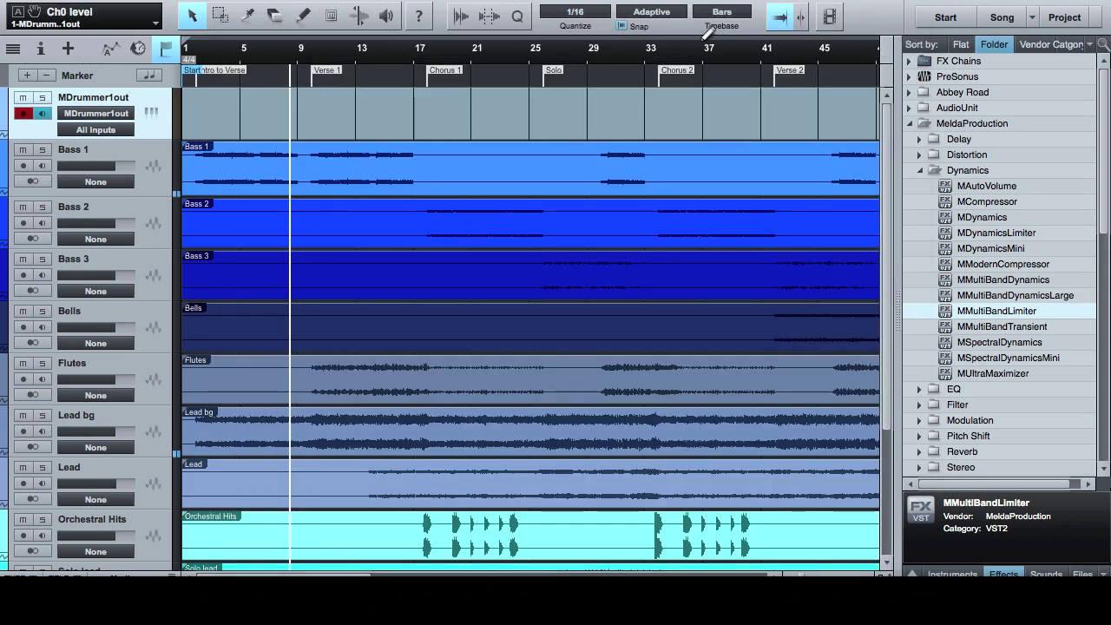
key("F5")
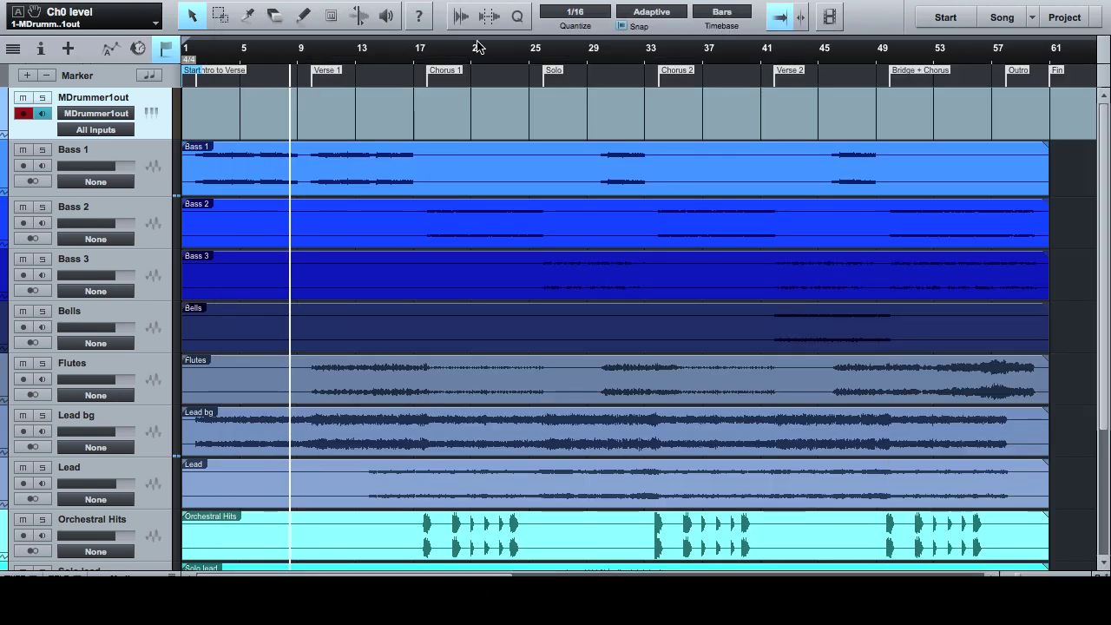
Solo the MDrummer1out track and draw a 1-bar clip at bar 1 followed by an 8-bar clip from bar 2
left_click(42, 99)
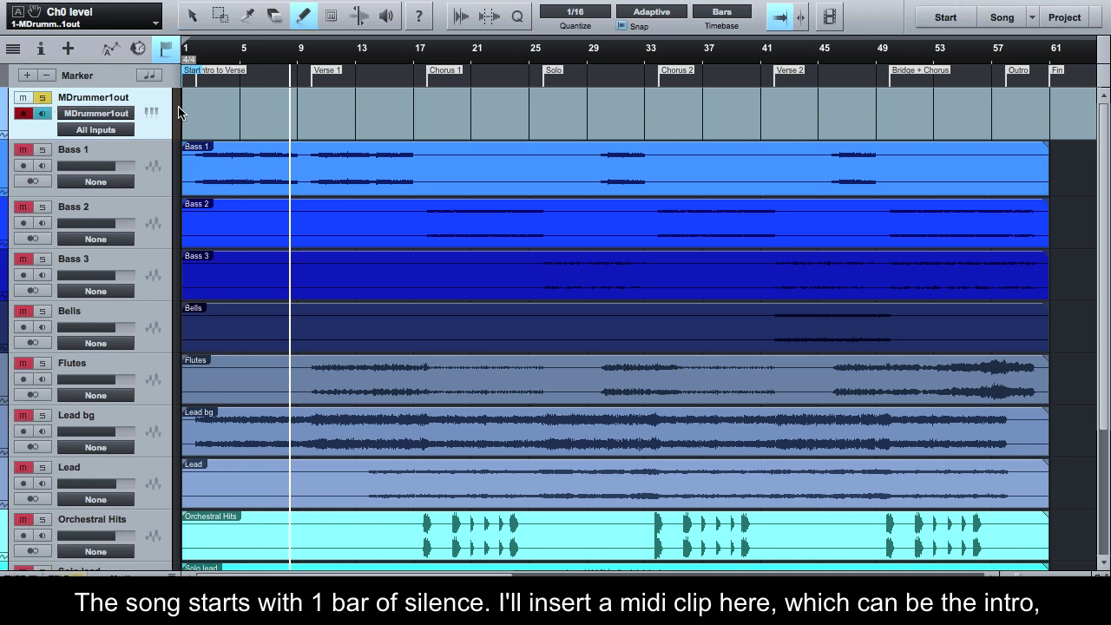
left_click_drag(195, 102, 301, 106)
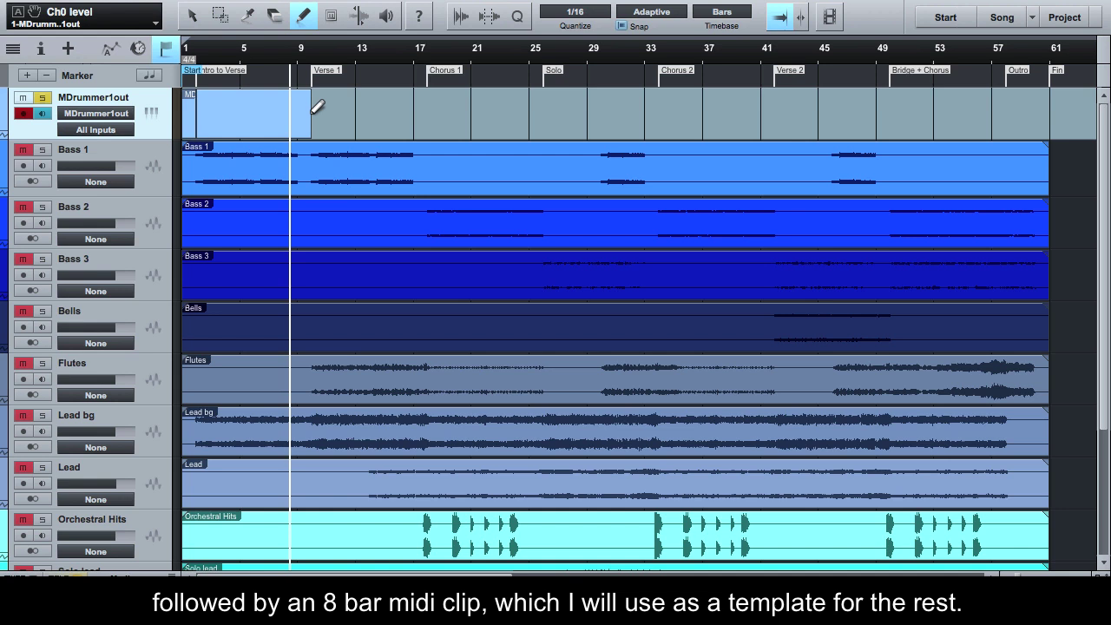
Draw a 1/16 note on C -2 at the start of the 1-bar intro clip
double_click(195, 115)
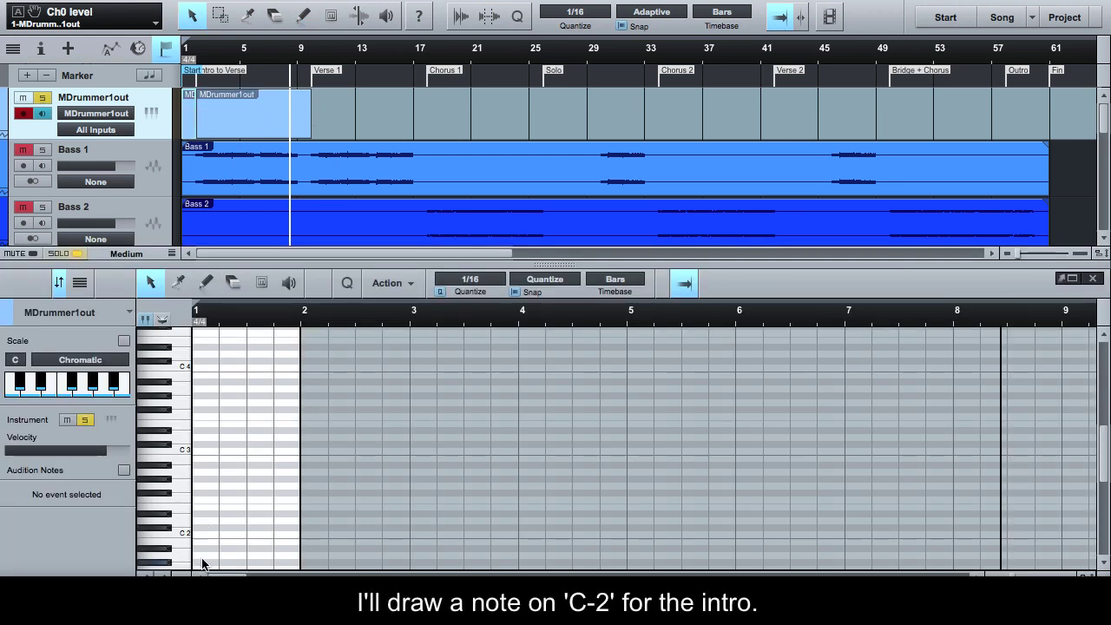
scroll(203, 564, "down", 5)
left_click(194, 565)
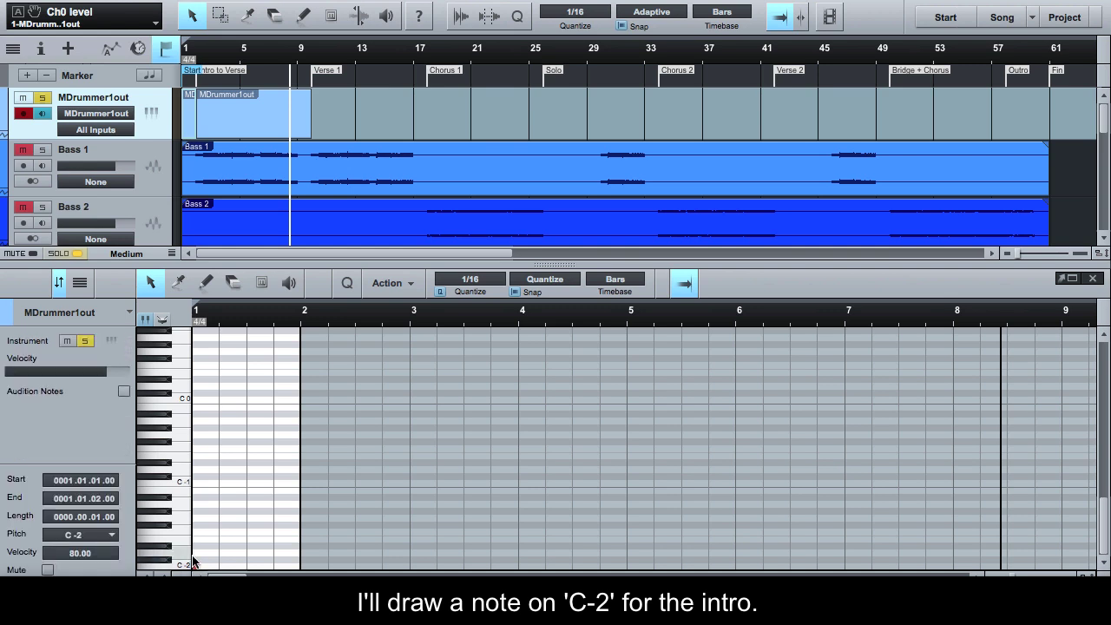
Fill the 8-bar clip with groove notes on C -1 at bars 2 to 8 and a break note on C 0 at bar 9
left_click(220, 121)
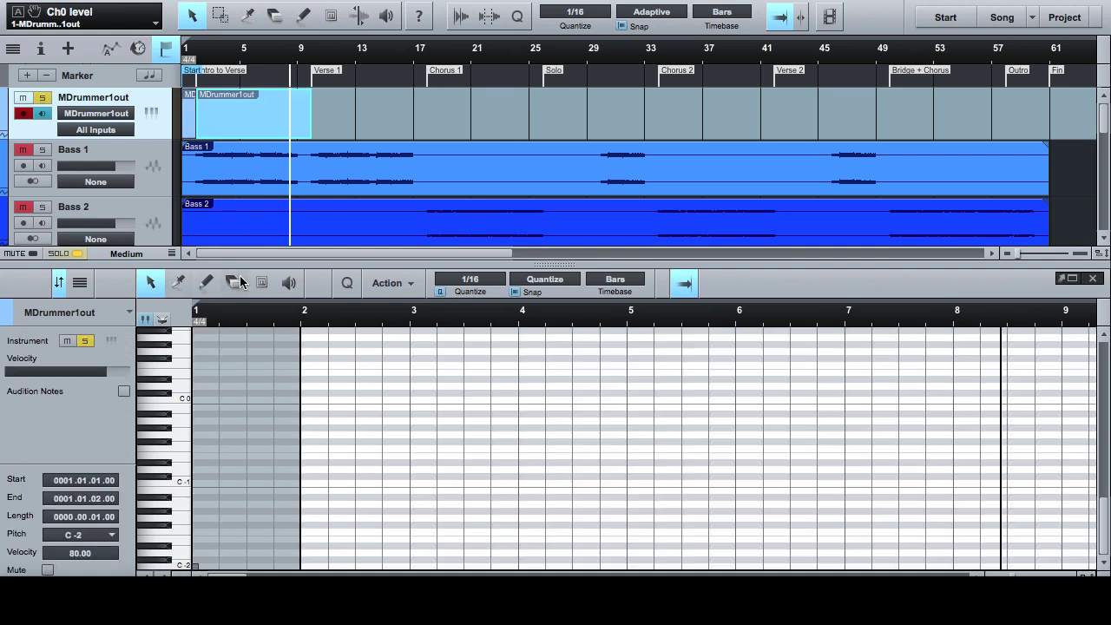
left_click(303, 483)
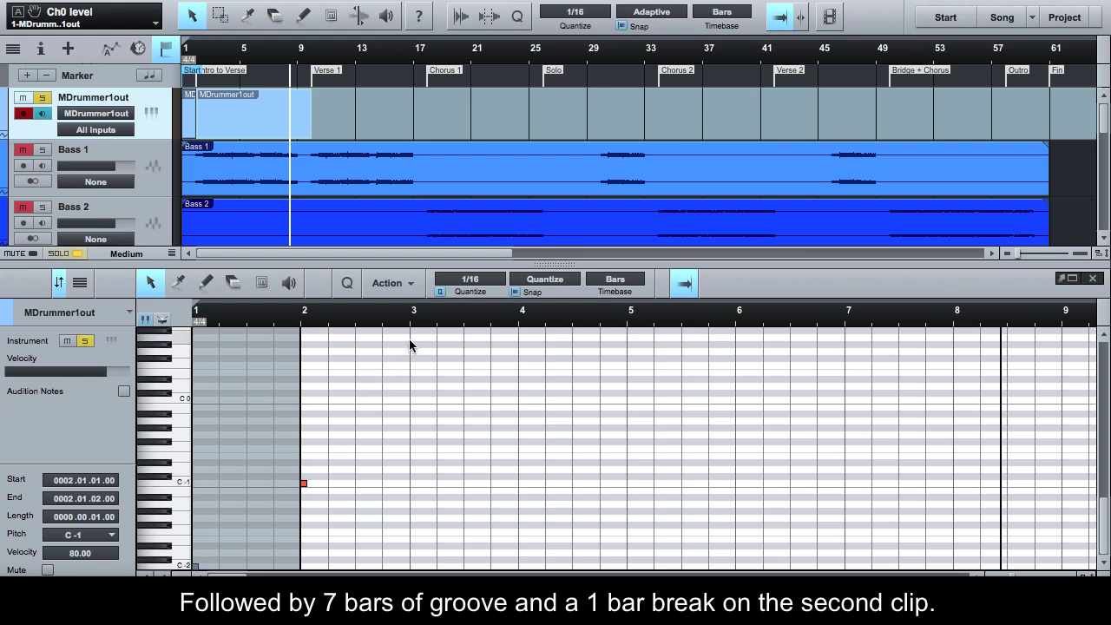
left_click(413, 483)
left_click(517, 326)
left_click(627, 325)
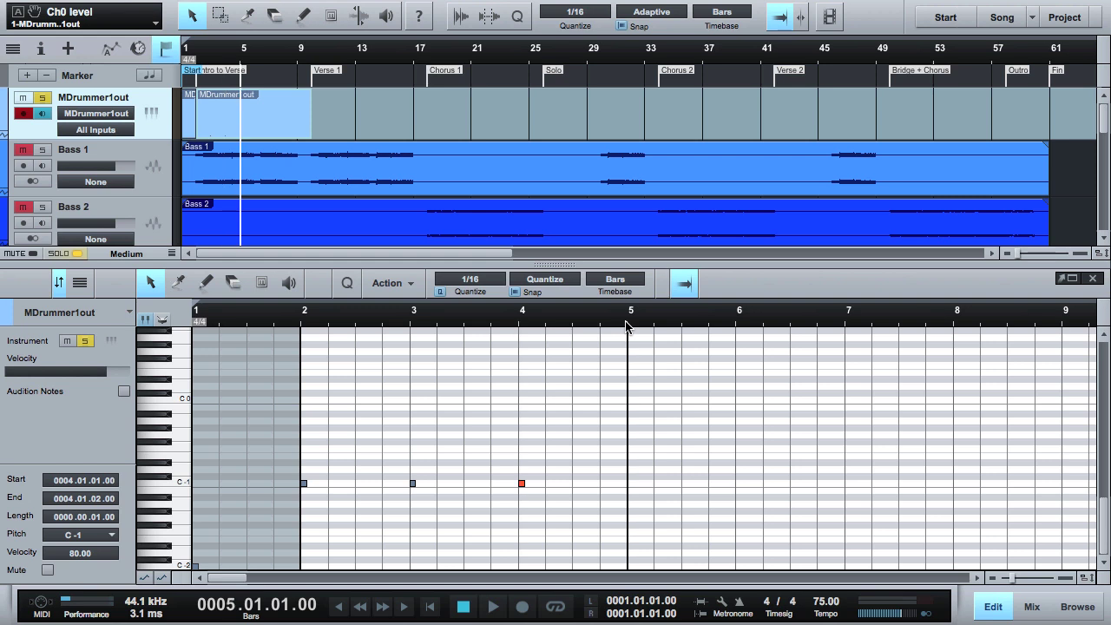
left_click(736, 325)
left_click(848, 325)
left_click(958, 324)
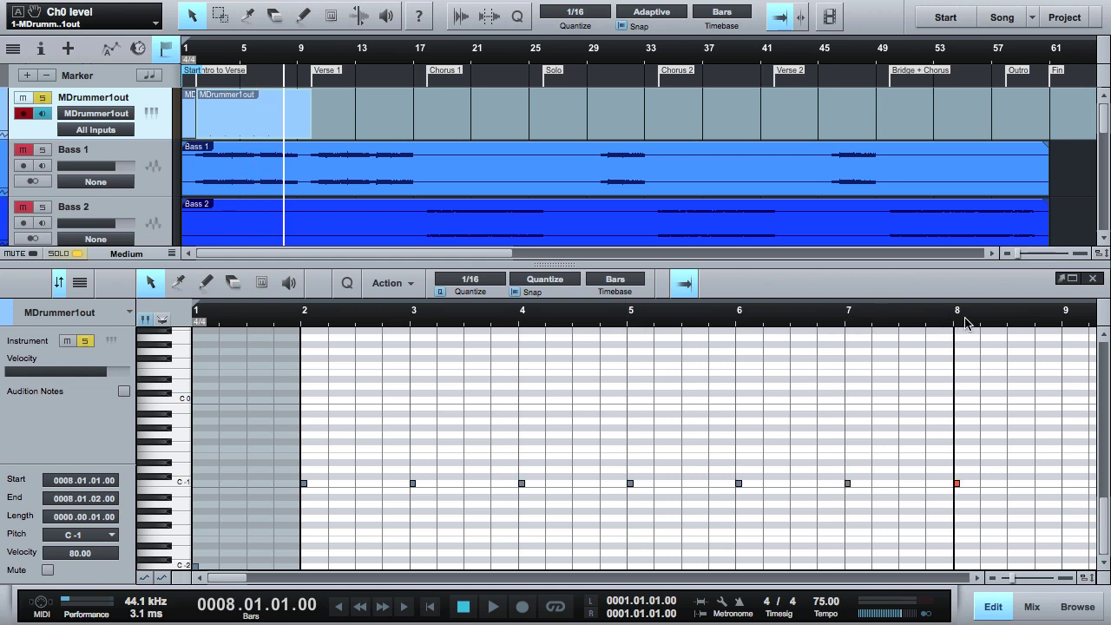
left_click(1063, 325)
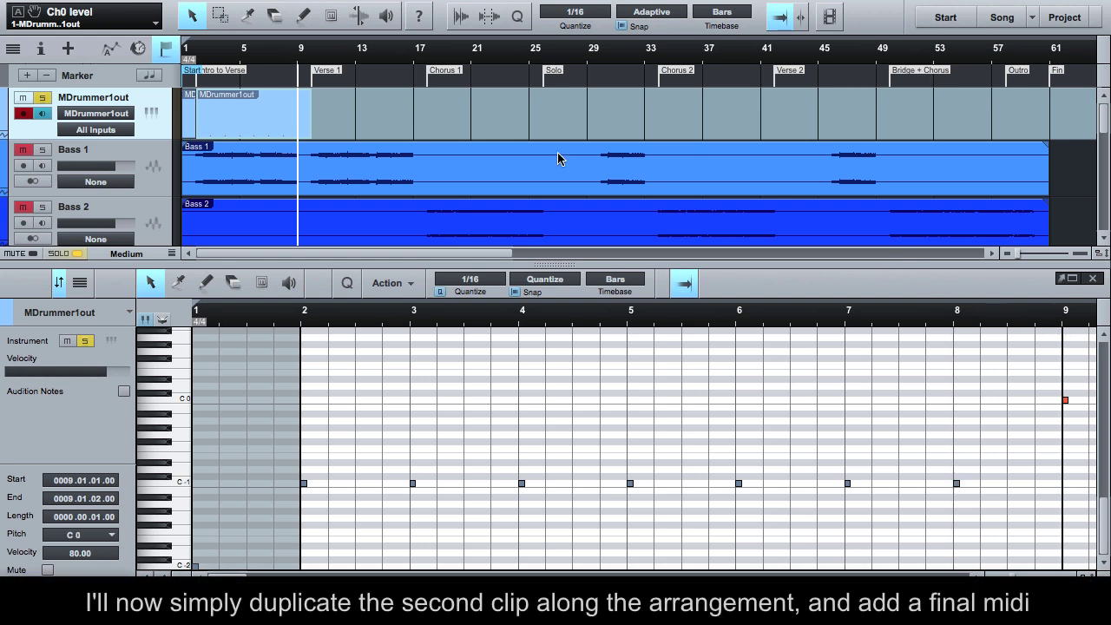
Duplicate the 8-bar drum clip six times so that the copies fill Verse 1 through Bridge + Chorus
key("d")
key("d")
key("d")
key("d")
key("d")
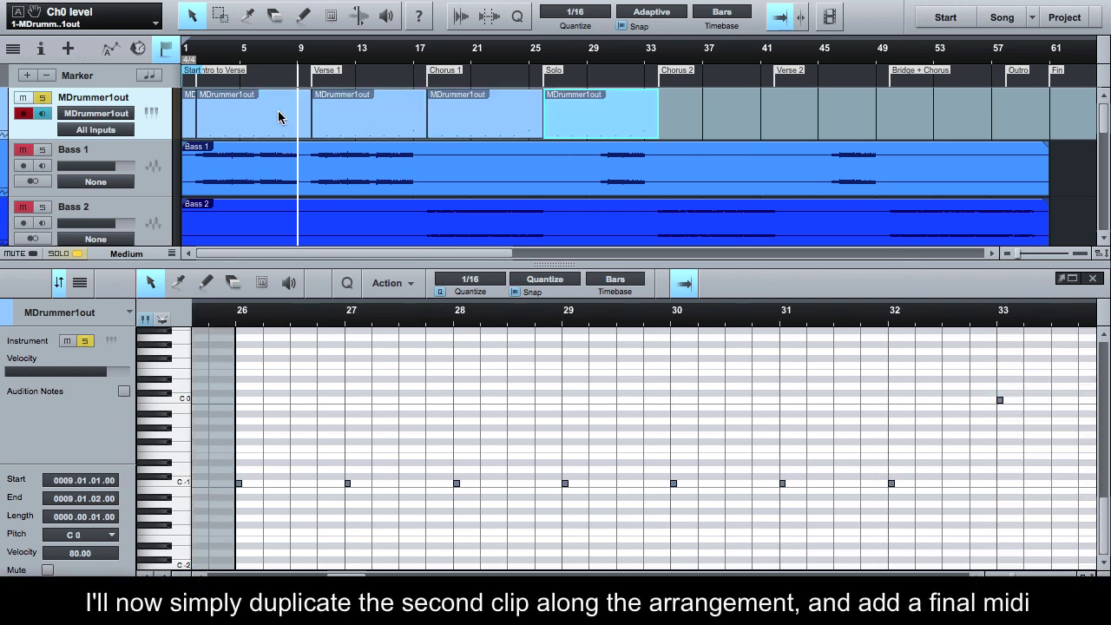
key("d")
Draw an outro drum clip from bar 58 to 61 and add C 2 notes at bars 58 and 59
key("5")
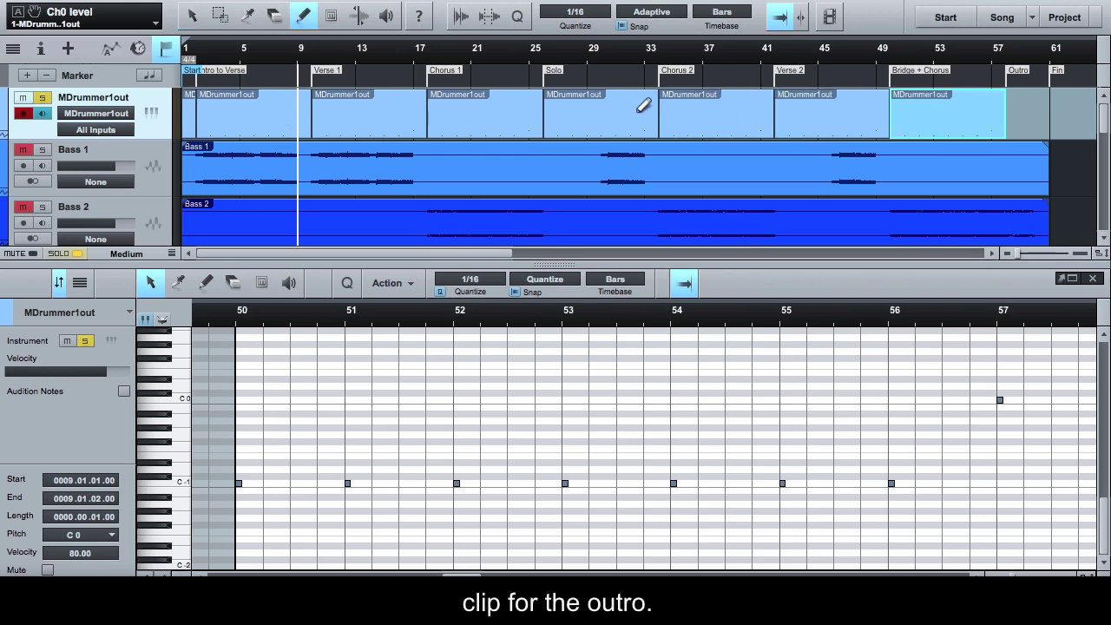
left_click_drag(1012, 104, 1053, 106)
left_click(1023, 116)
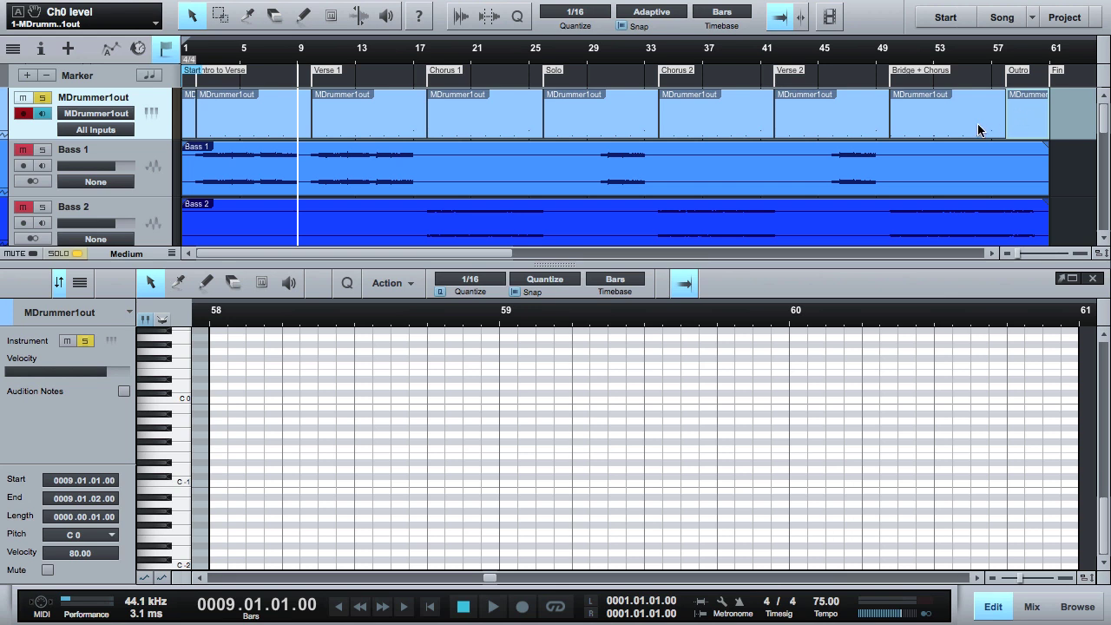
scroll(308, 354, "up", 4)
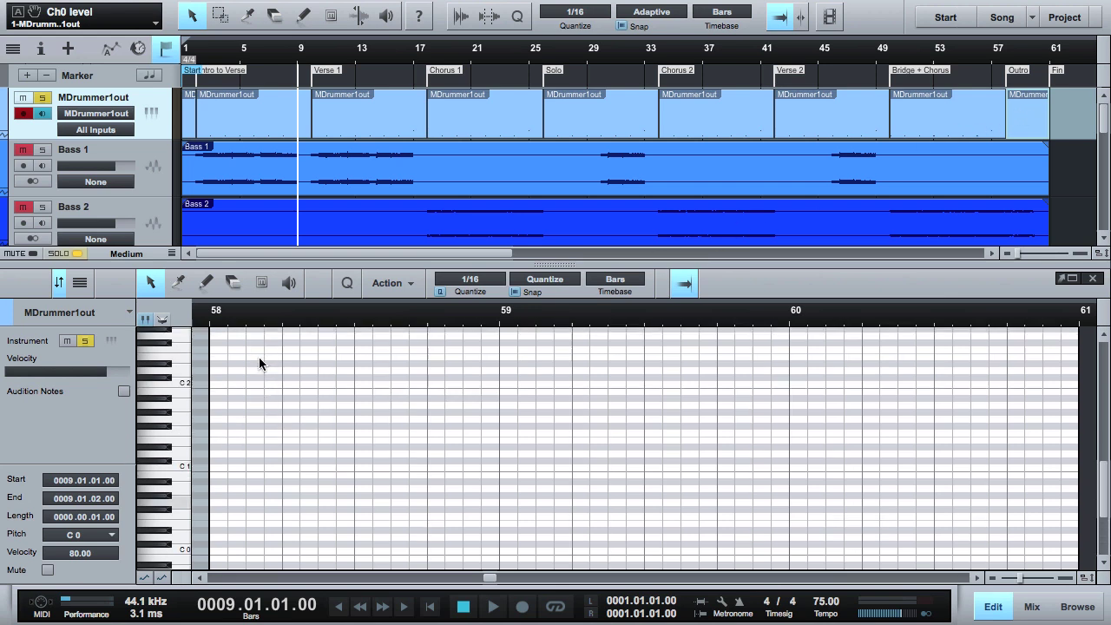
left_click(215, 384)
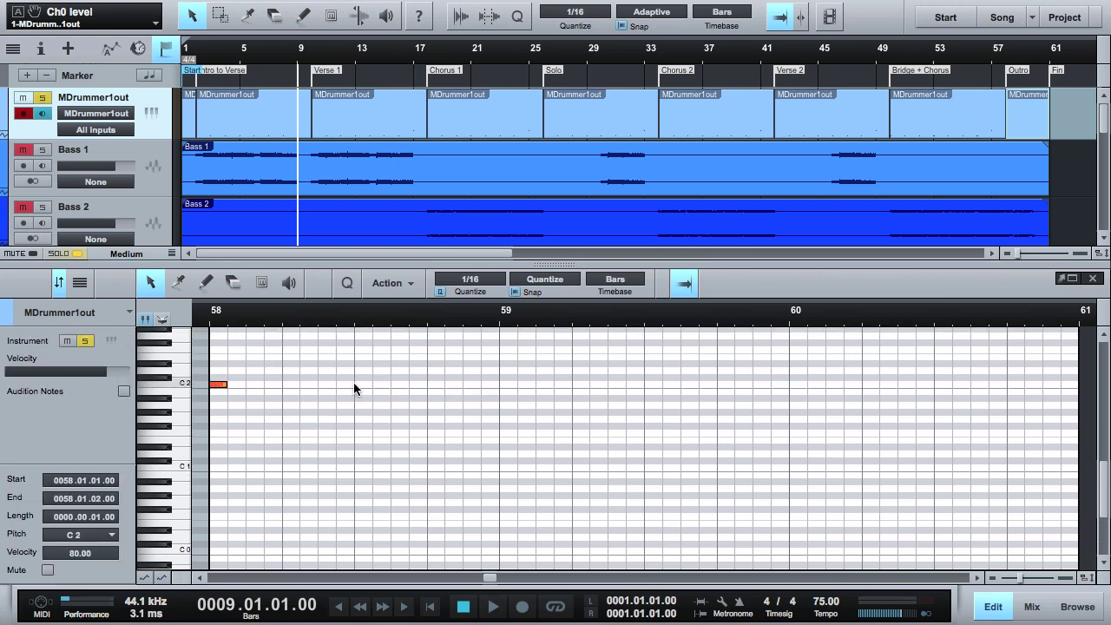
left_click(505, 384)
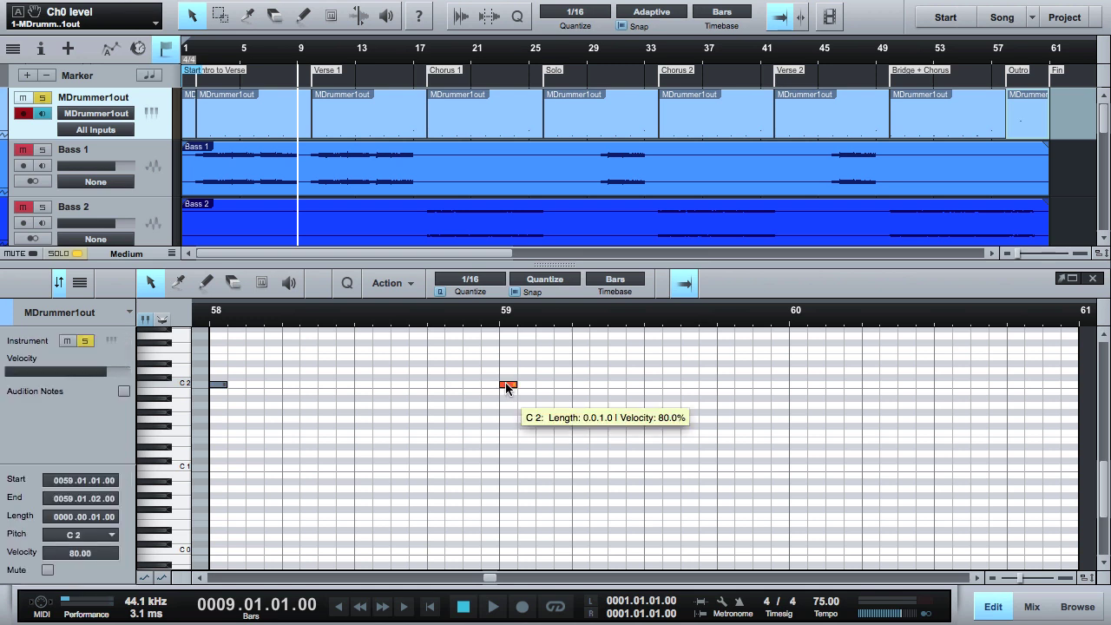
Select the Verse 1 drum clip and play it briefly from bar 10
left_click(388, 113)
left_click(314, 50)
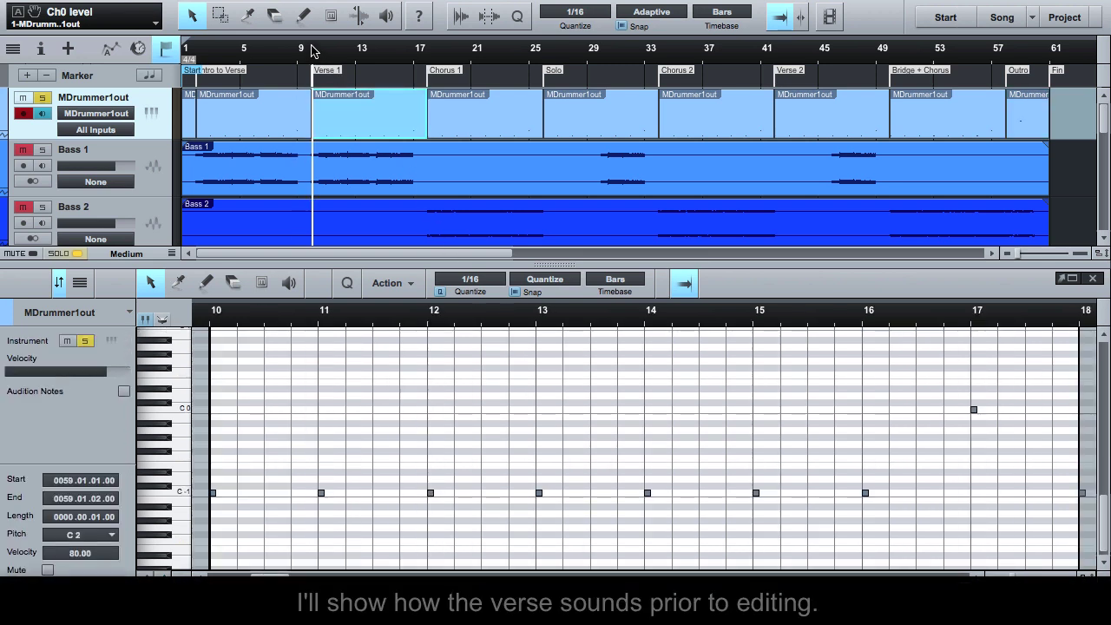
key("space")
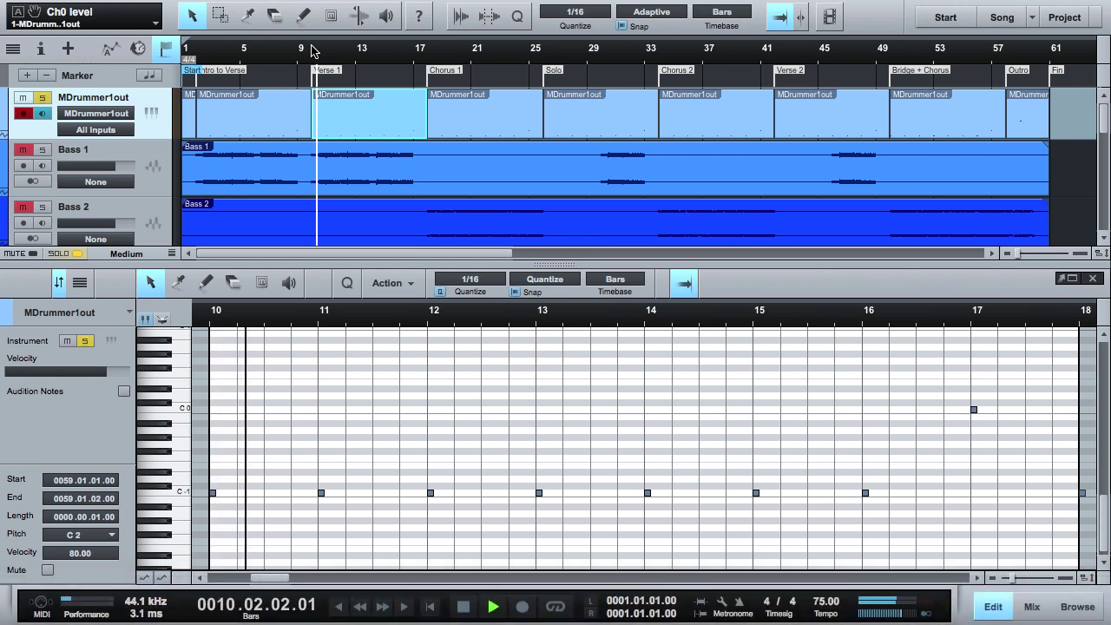
key("space")
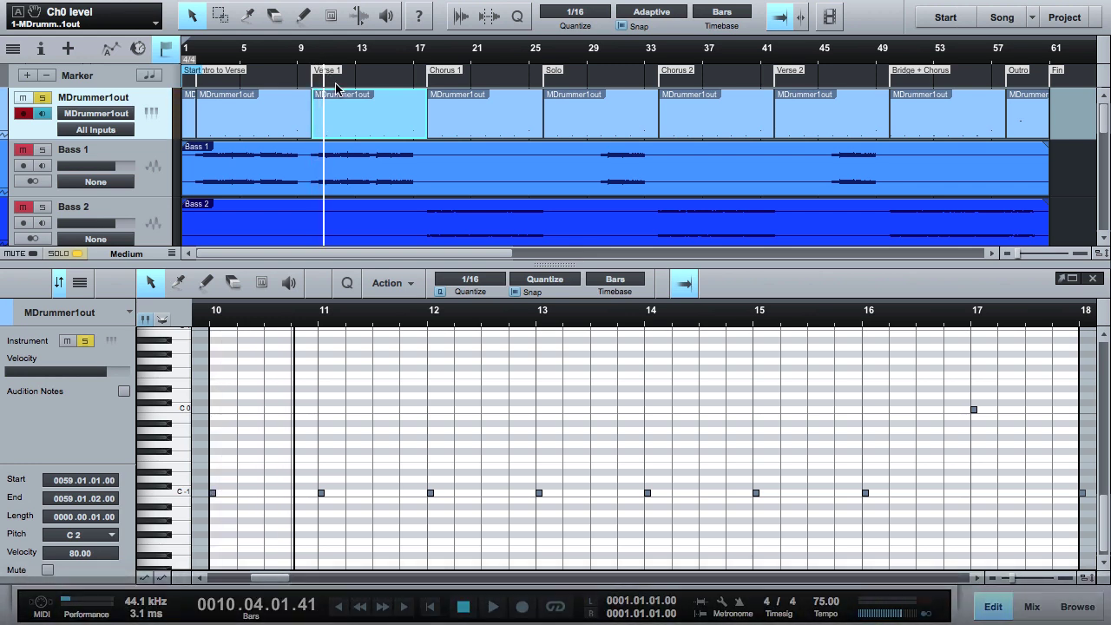
Set the Verse 1 drum clip's transposition to 3 and play the verse from bar 10
right_click(349, 106)
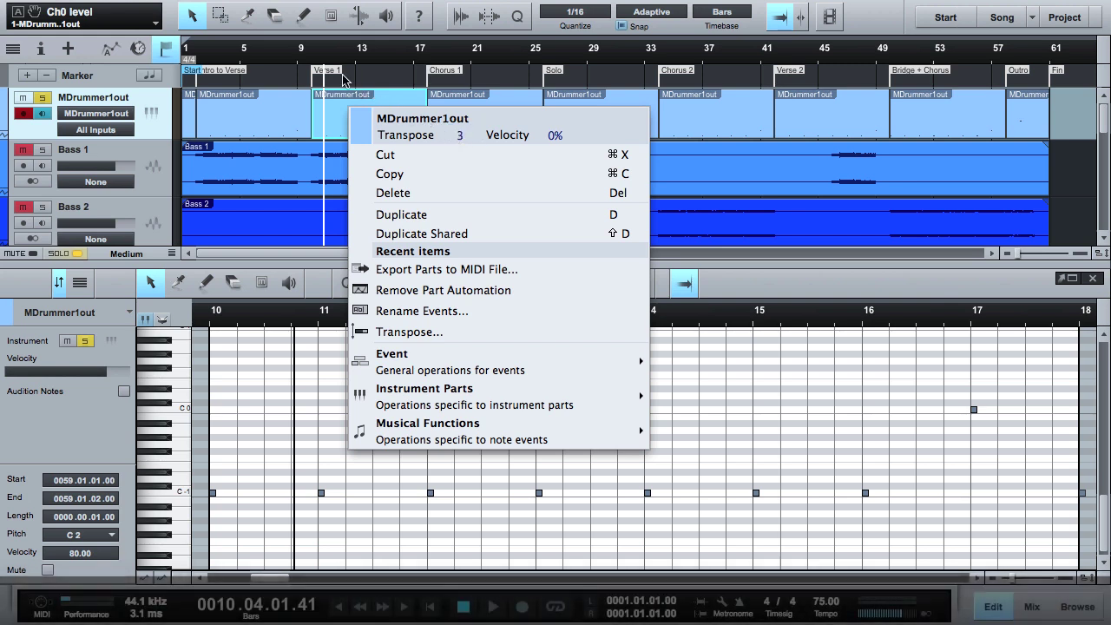
left_click(314, 54)
left_click(314, 54)
key("space")
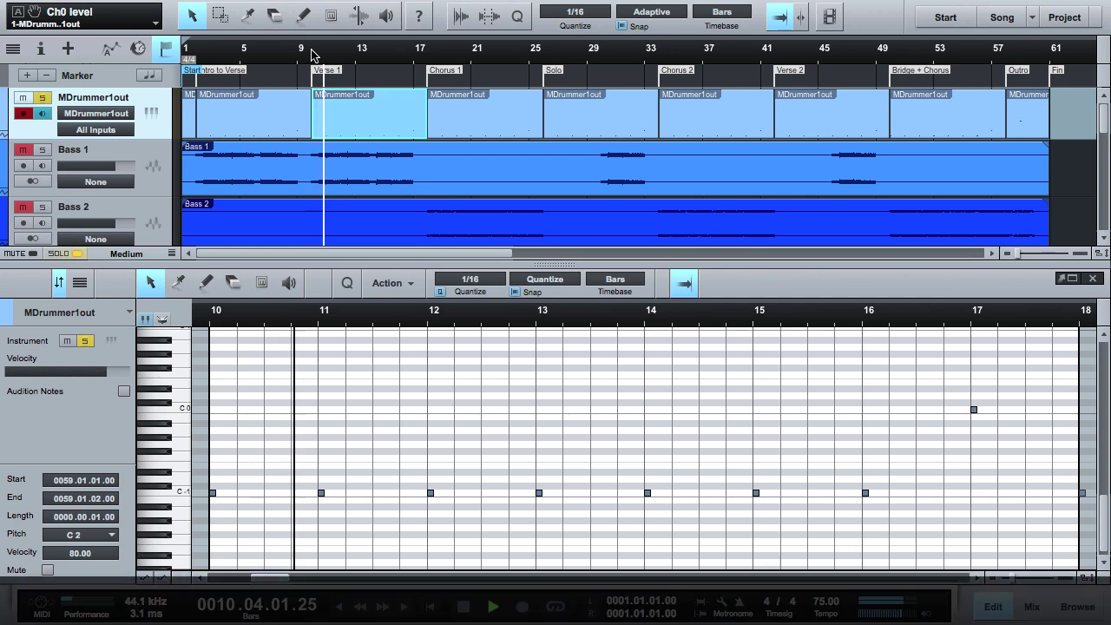
Set the transposition of the Chorus 1 drum clip to 8 and of the Solo drum clip to 6
left_click(452, 122)
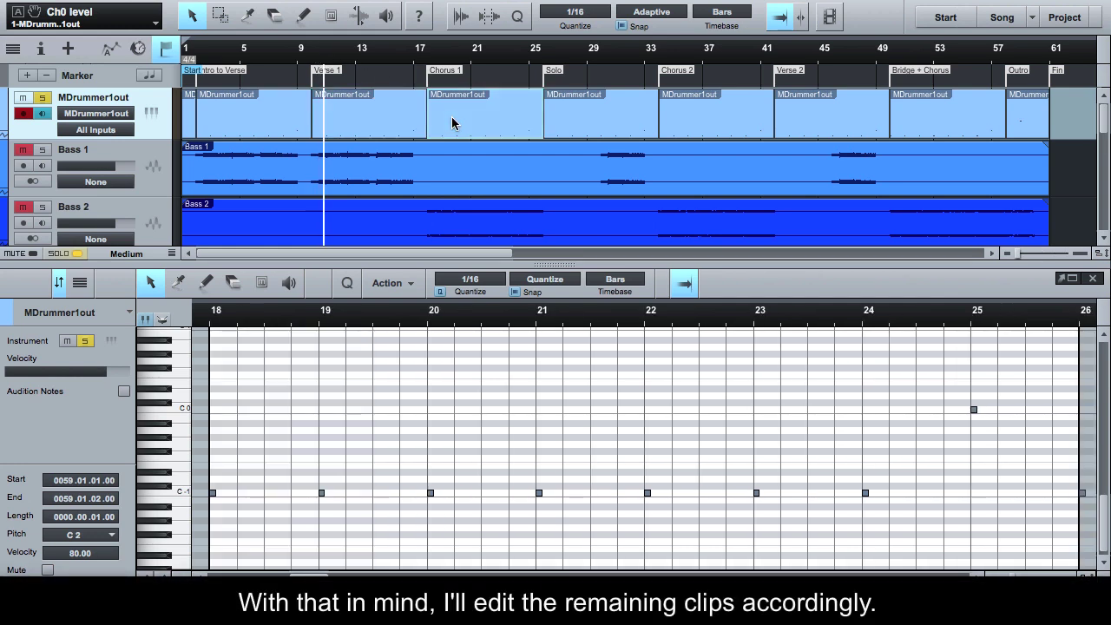
right_click(452, 122)
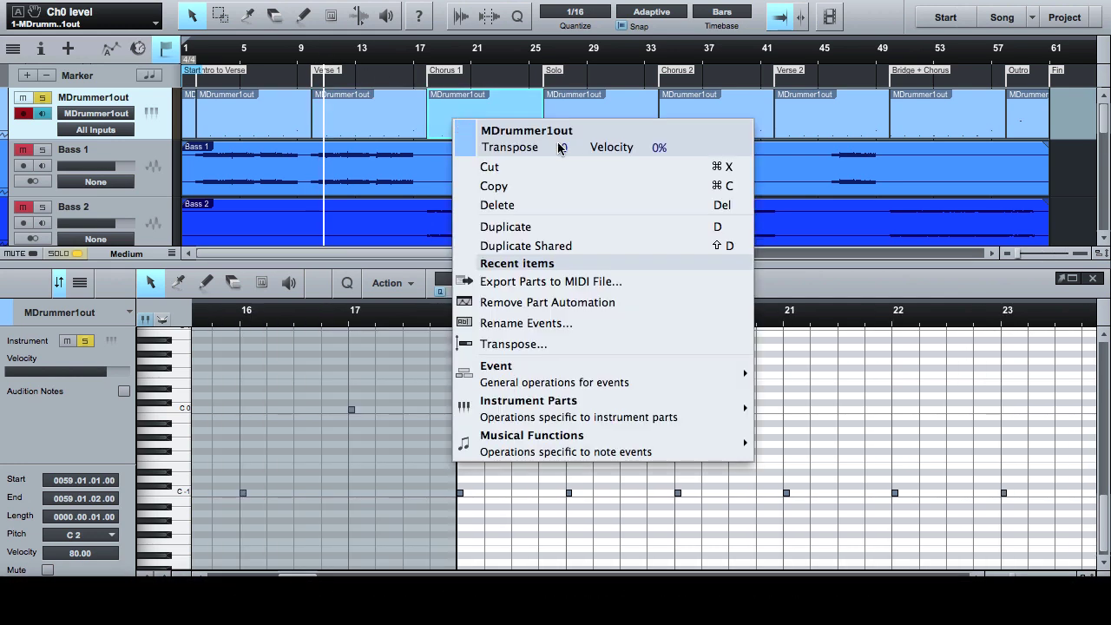
type("8")
key("Return")
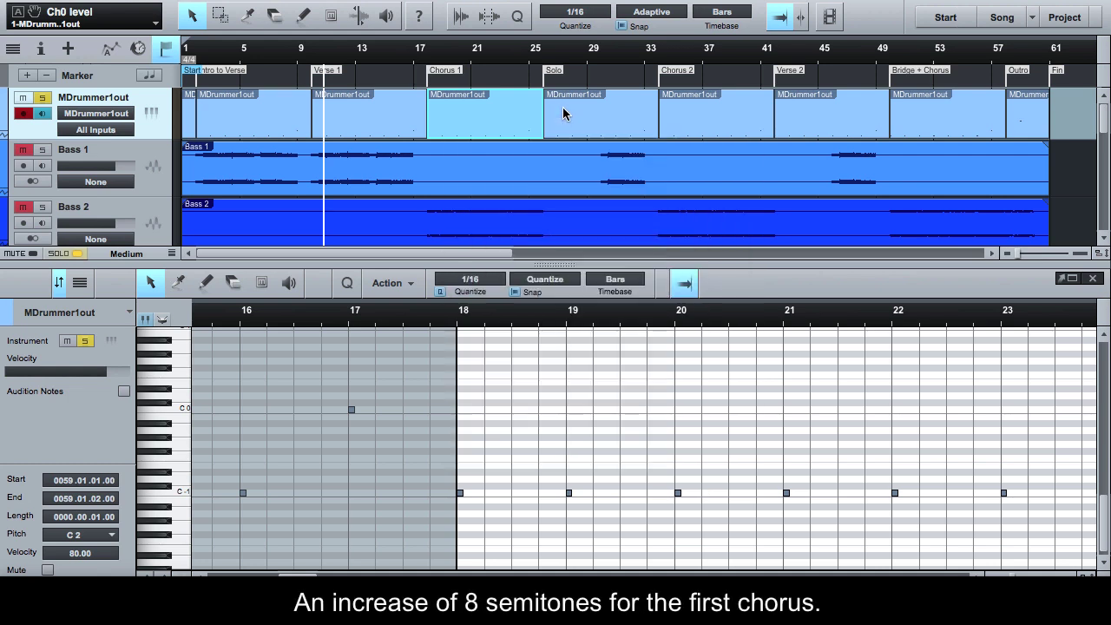
right_click(577, 113)
left_click(675, 138)
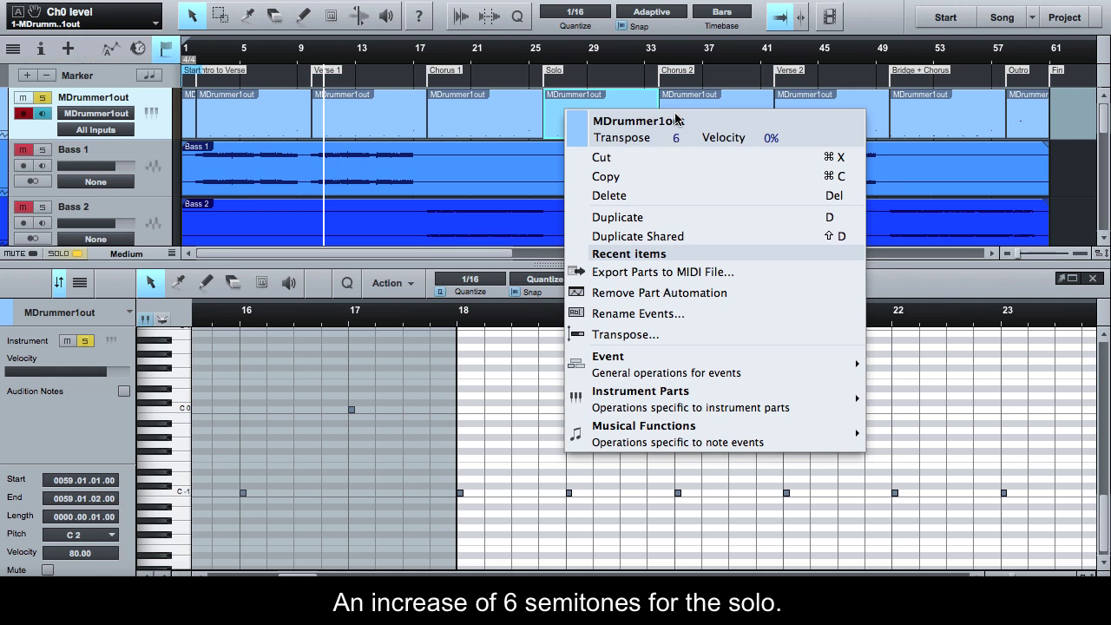
key("Return")
Set the transposition of the Chorus 2 drum clip to 9 and of the Verse 2 drum clip to 4
right_click(678, 107)
left_click(787, 134)
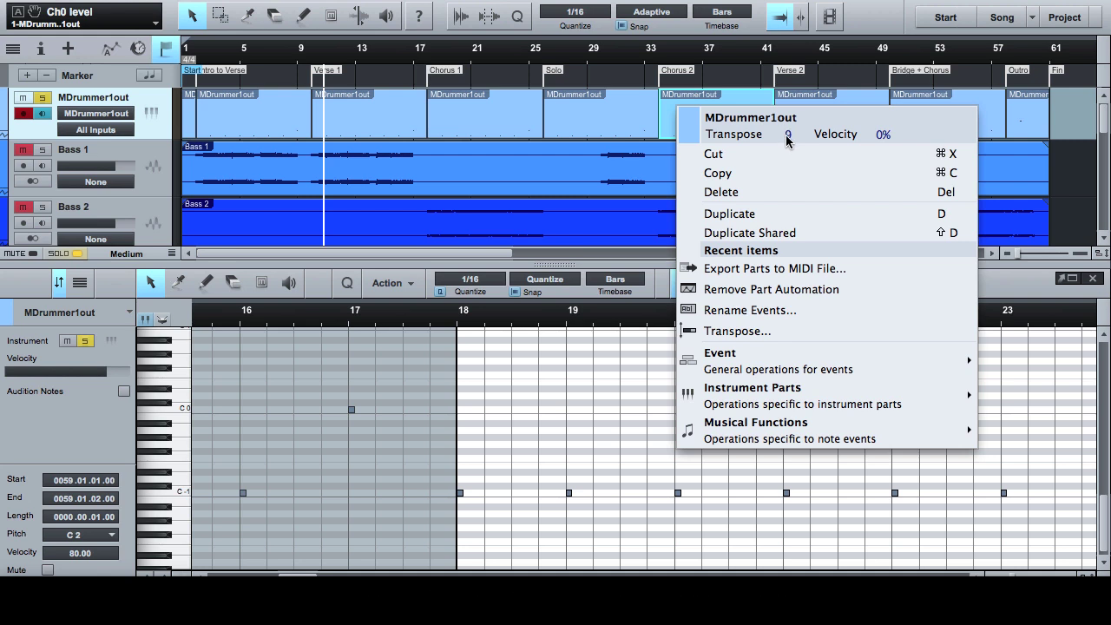
scroll(623, 109, "right", 10)
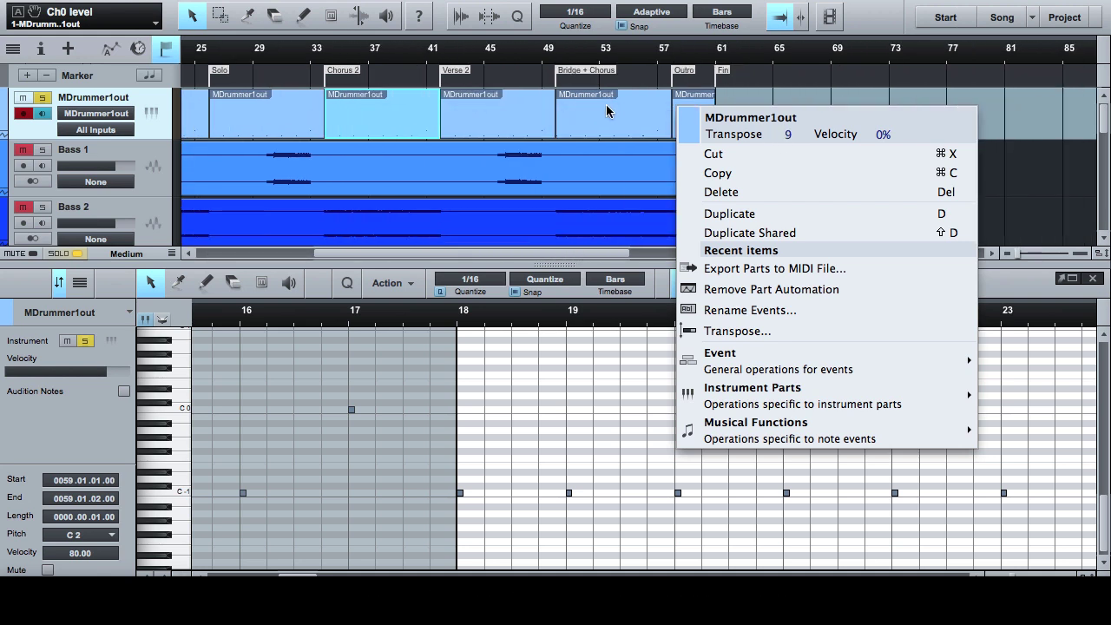
key("Return")
right_click(490, 115)
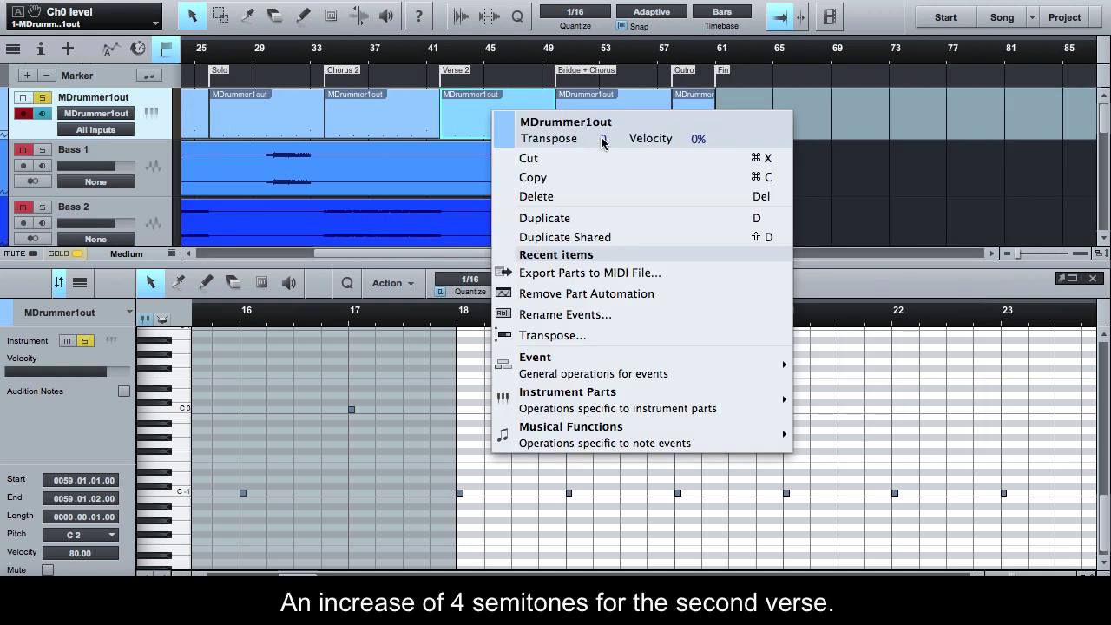
type("4")
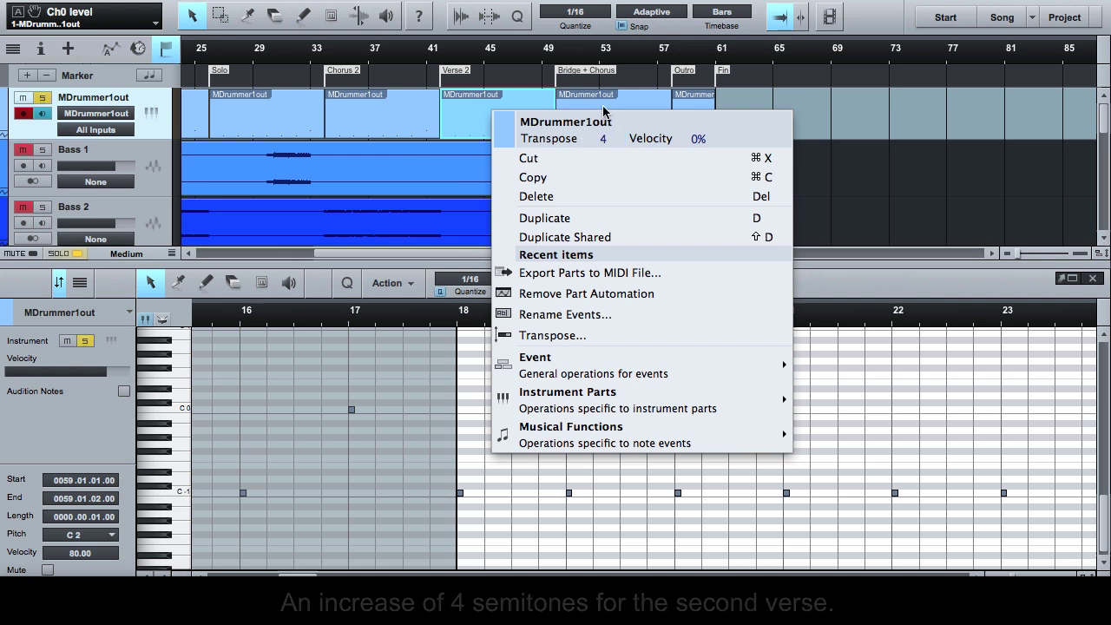
key("Return")
Set the transposition of both the Bridge + Chorus and the Outro drum clips to 10
right_click(602, 111)
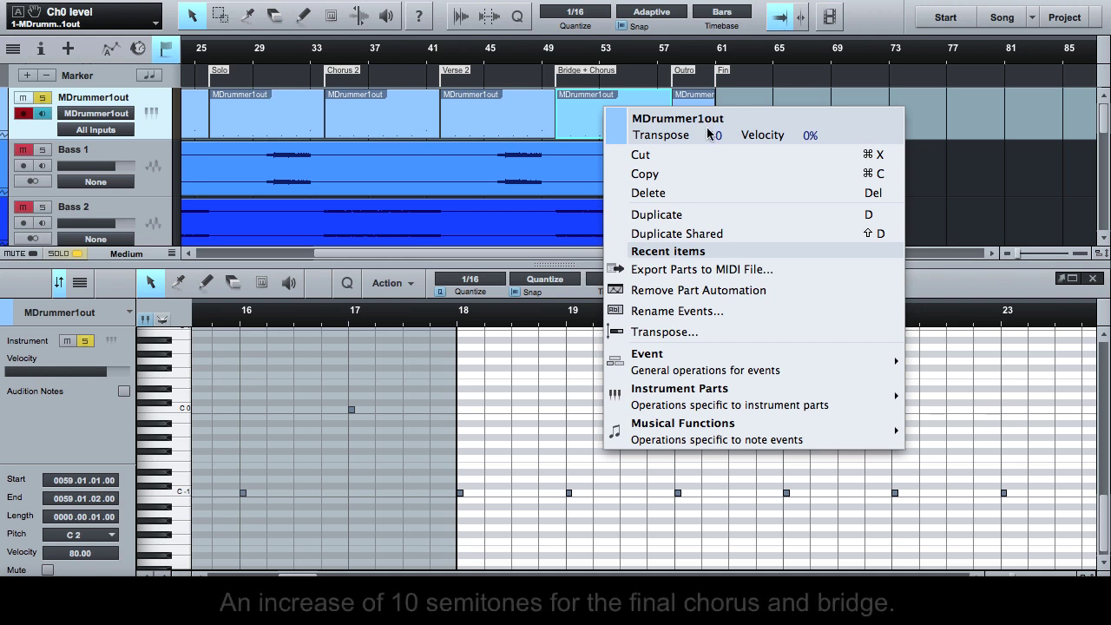
key("Return")
right_click(734, 111)
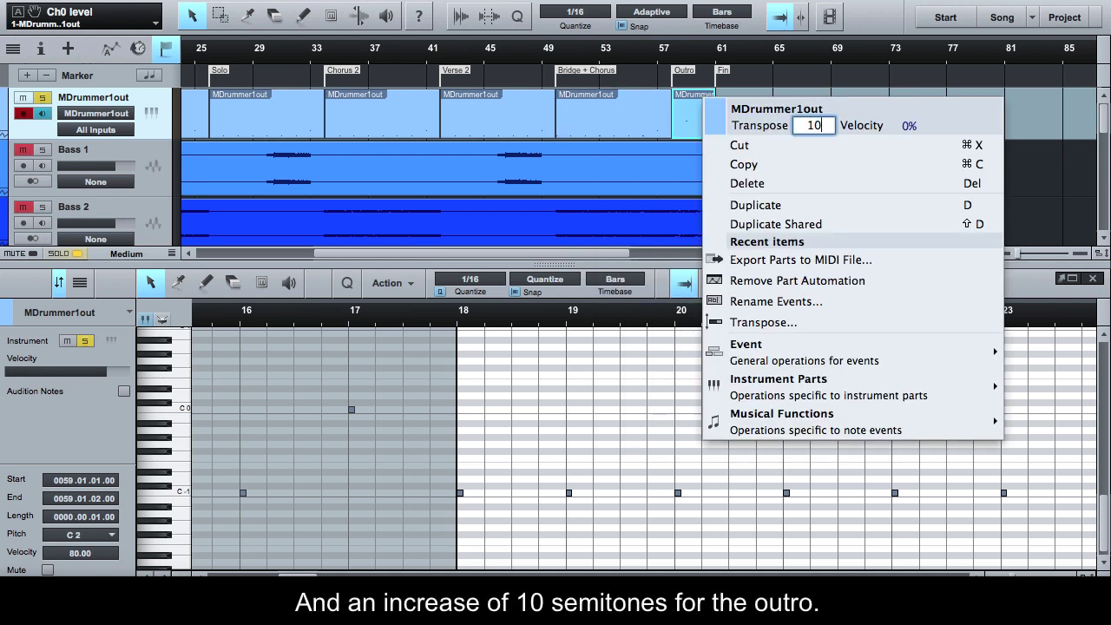
scroll(447, 115, "left", 3)
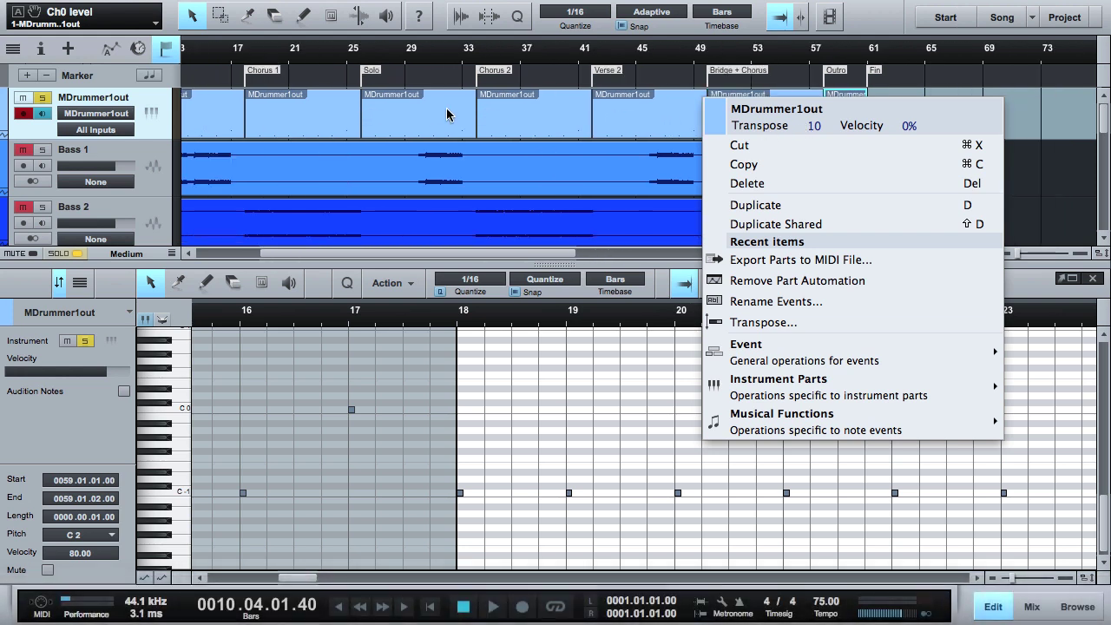
In the Chorus 1 clip, add a C 3 stop note at 18.03 and raise the bar 23 note to C 0 as a break
left_click(368, 113)
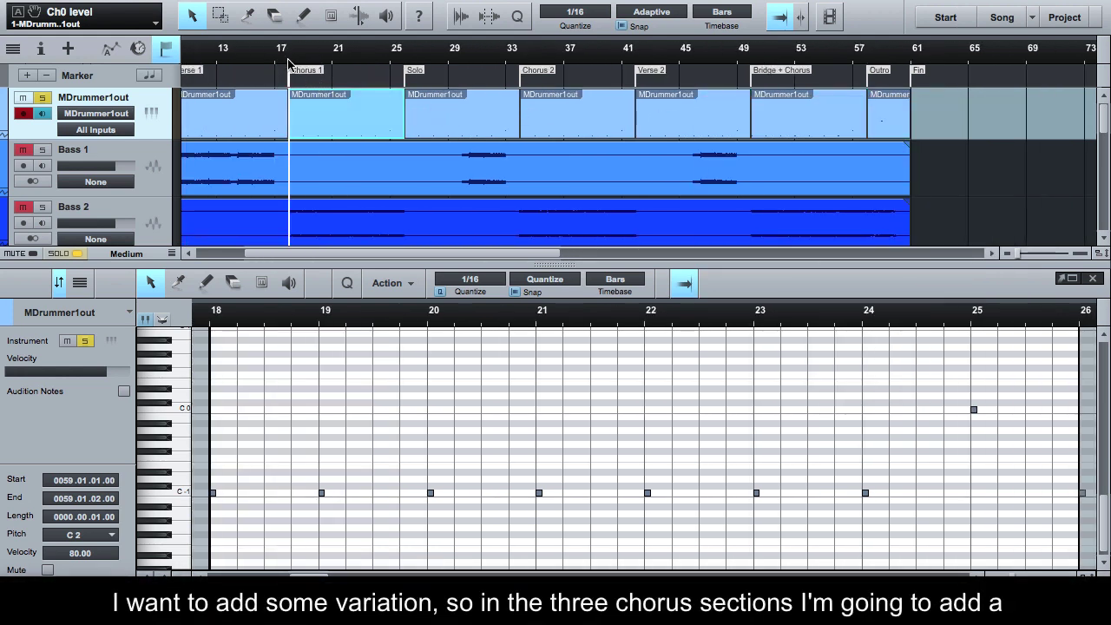
left_click(266, 493)
key("shift+Up")
key("shift+Up")
key("shift+Up")
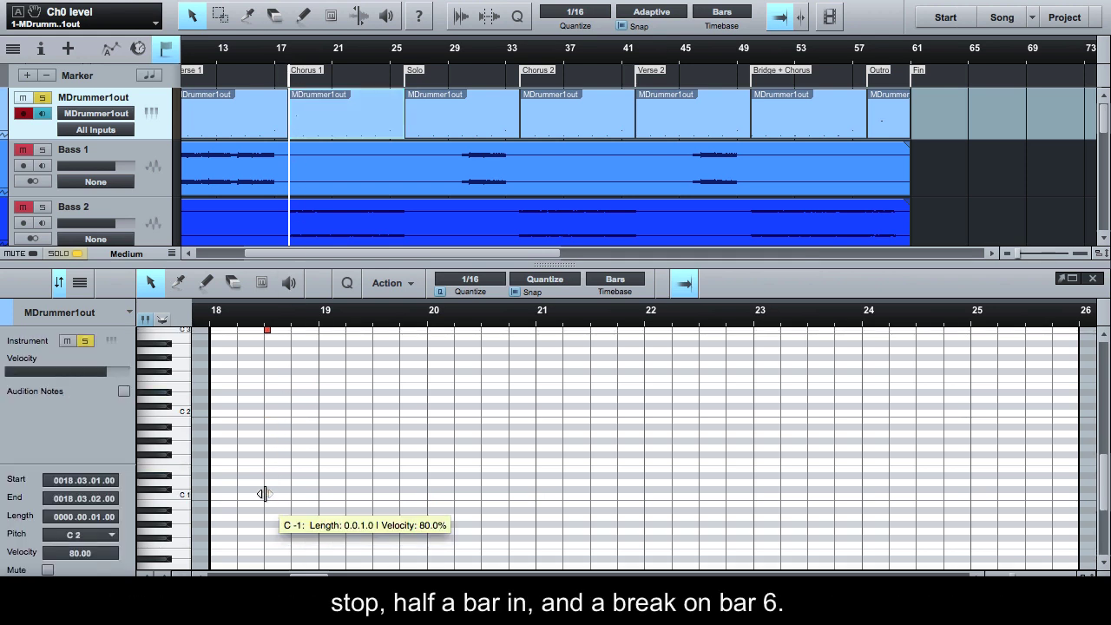
scroll(263, 490, "down", 5)
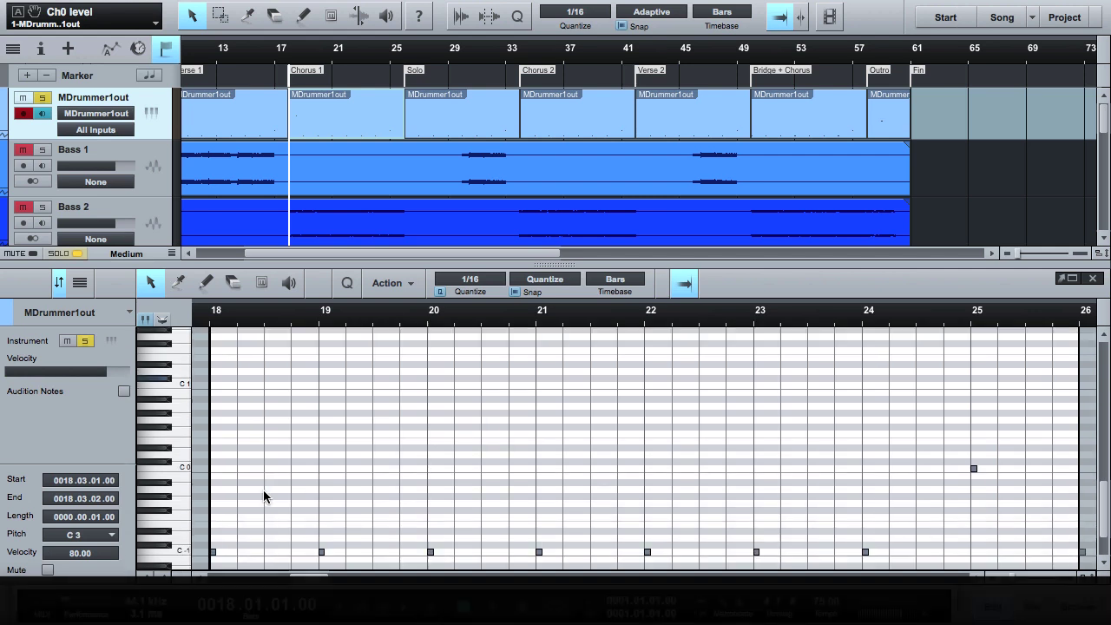
left_click(757, 524)
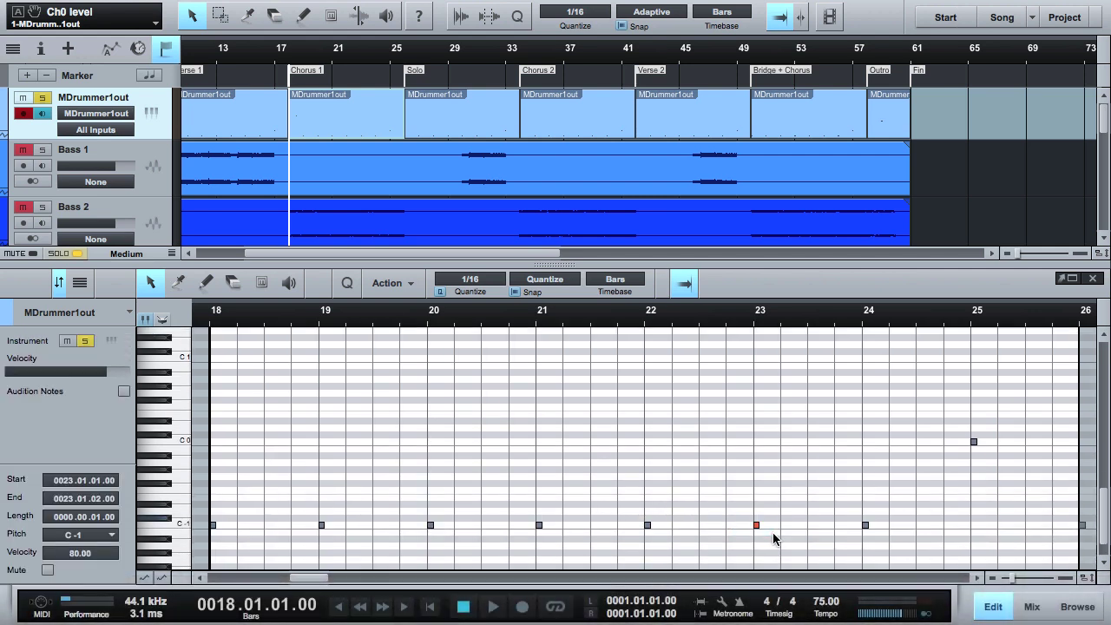
Add a C 3 stop note to the Chorus 2 clip half a bar in, at 34.03
left_click(576, 126)
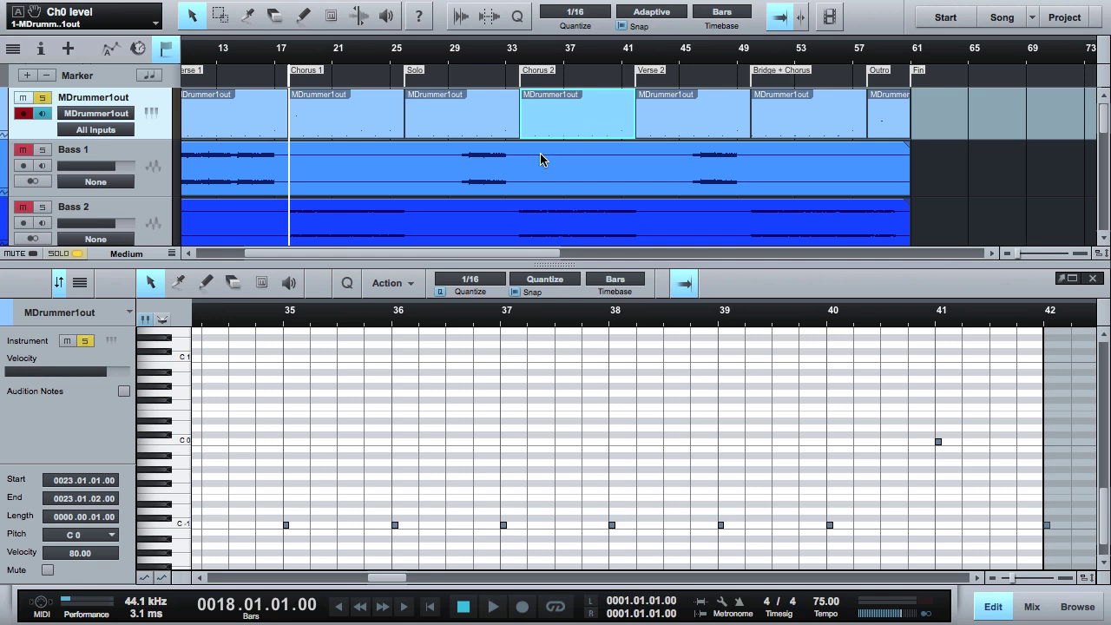
double_click(560, 109)
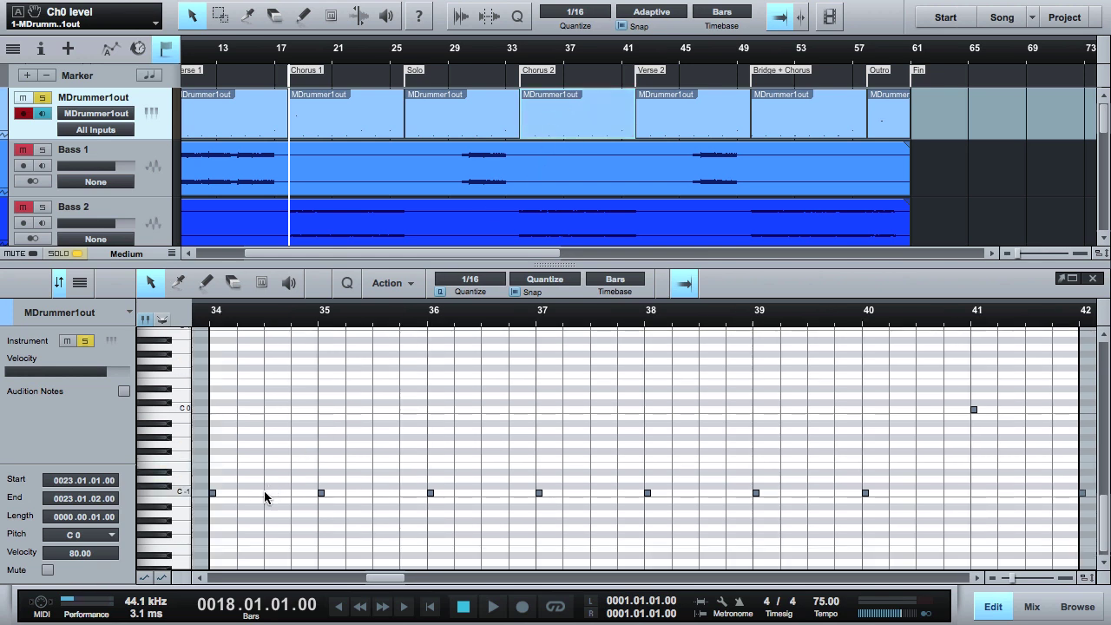
left_click(263, 493)
key("shift+Up")
key("shift+Up")
key("shift+Up")
key("shift+Up")
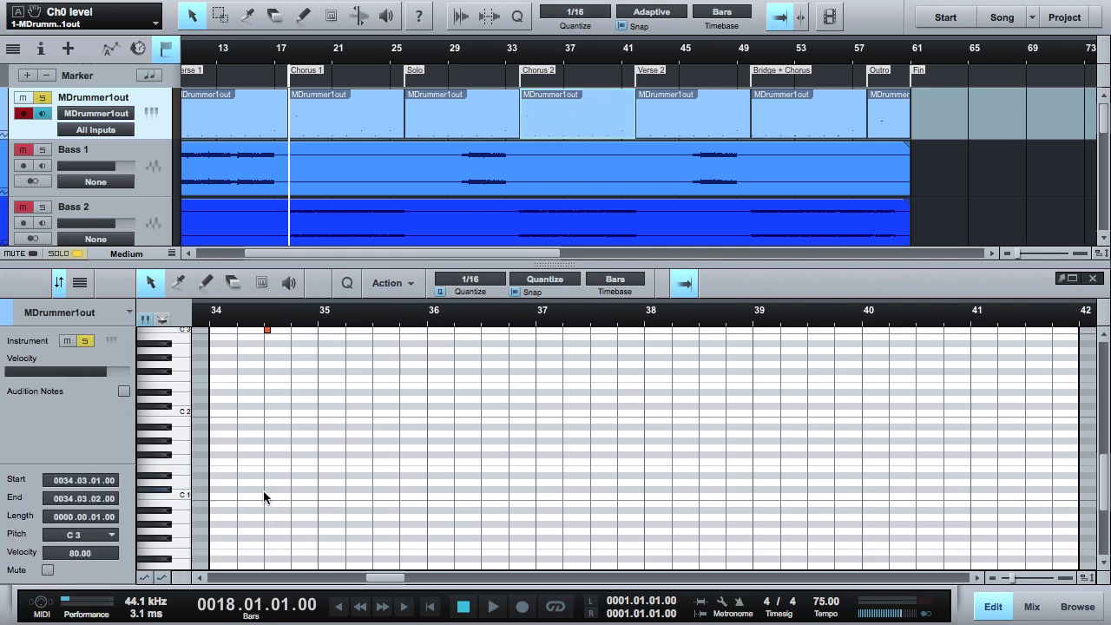
Raise the Chorus 2 clip's note at bar 39 to C 0 as a break
key("ctrl+z")
key("ctrl+z")
key("ctrl+z")
key("ctrl+z")
key("ctrl+z")
left_click(756, 483)
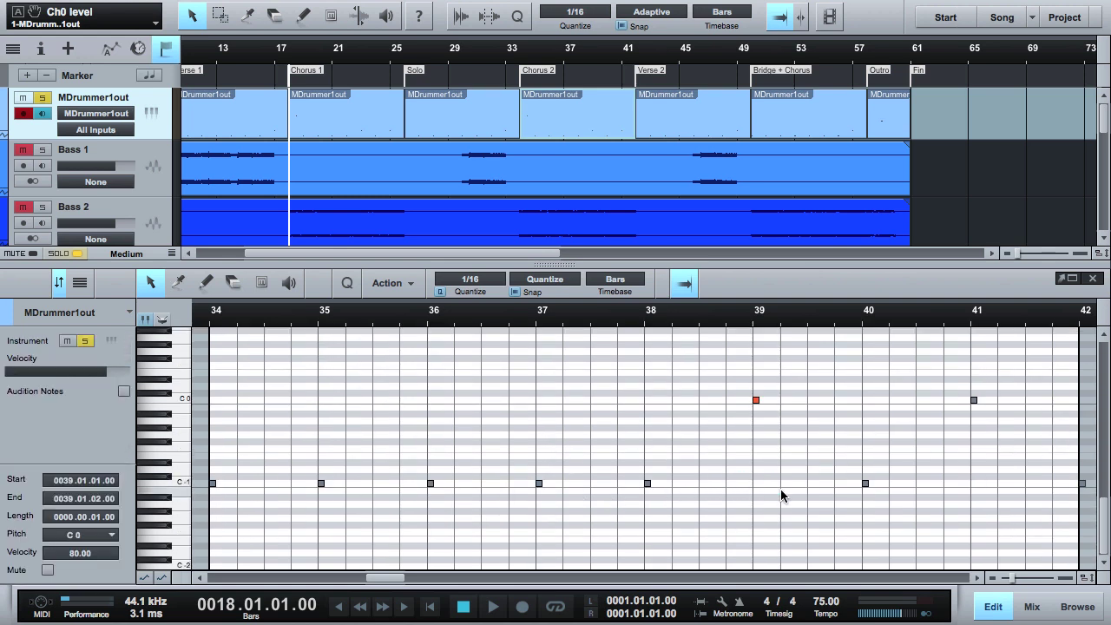
Add a C 3 stop note to the Bridge + Chorus clip half a bar in, at 50.03
left_click(783, 134)
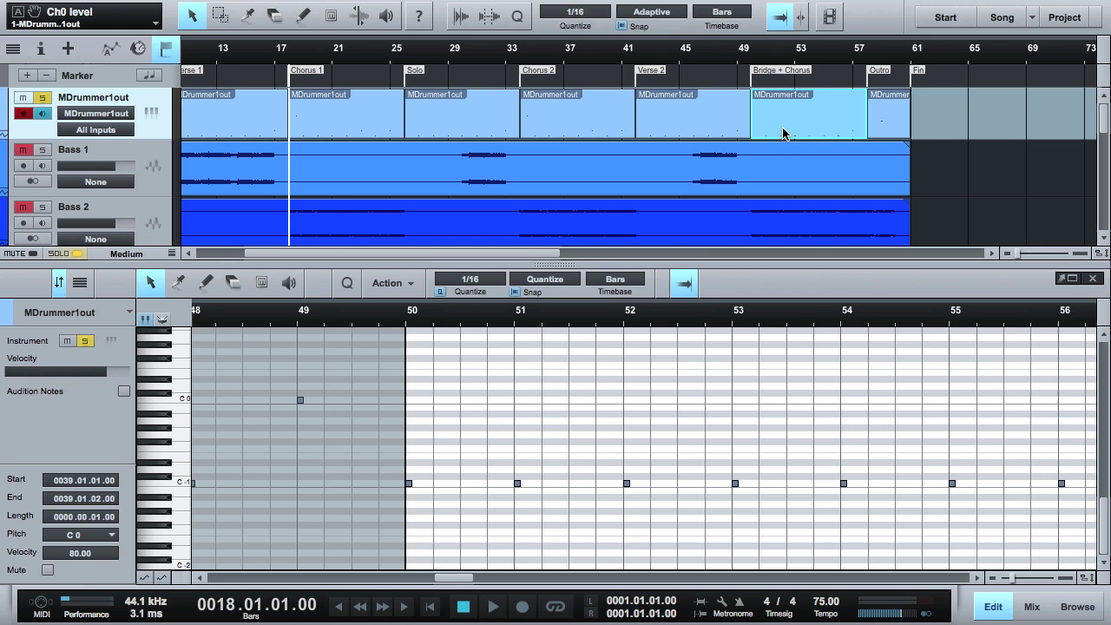
left_click(266, 493)
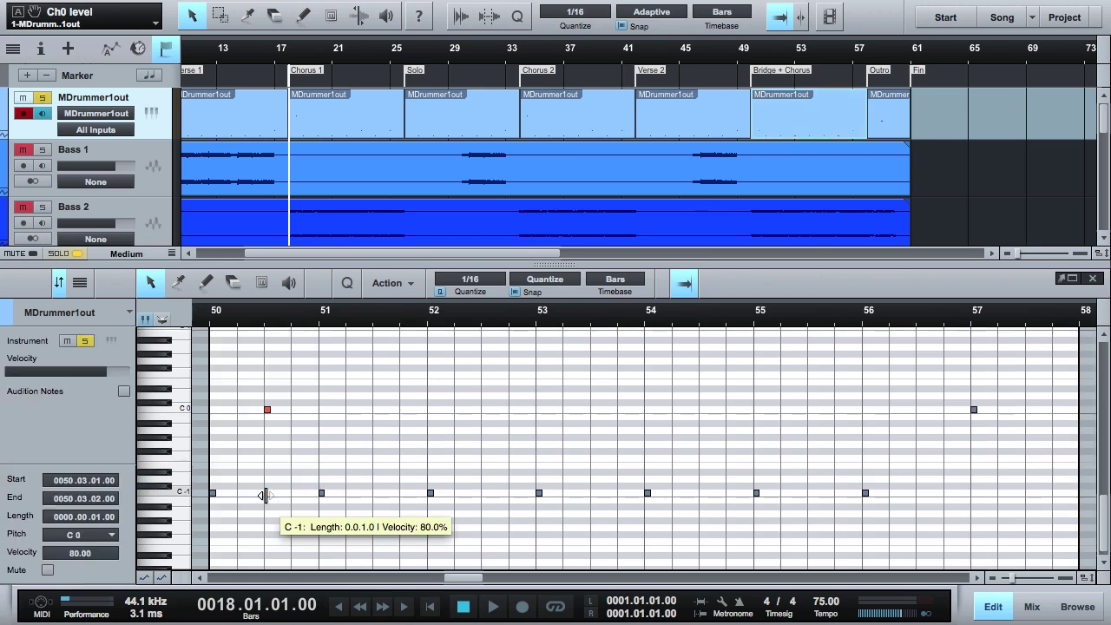
key("shift+Up")
key("shift+Up")
key("shift+Up")
scroll(264, 495, "up", 3)
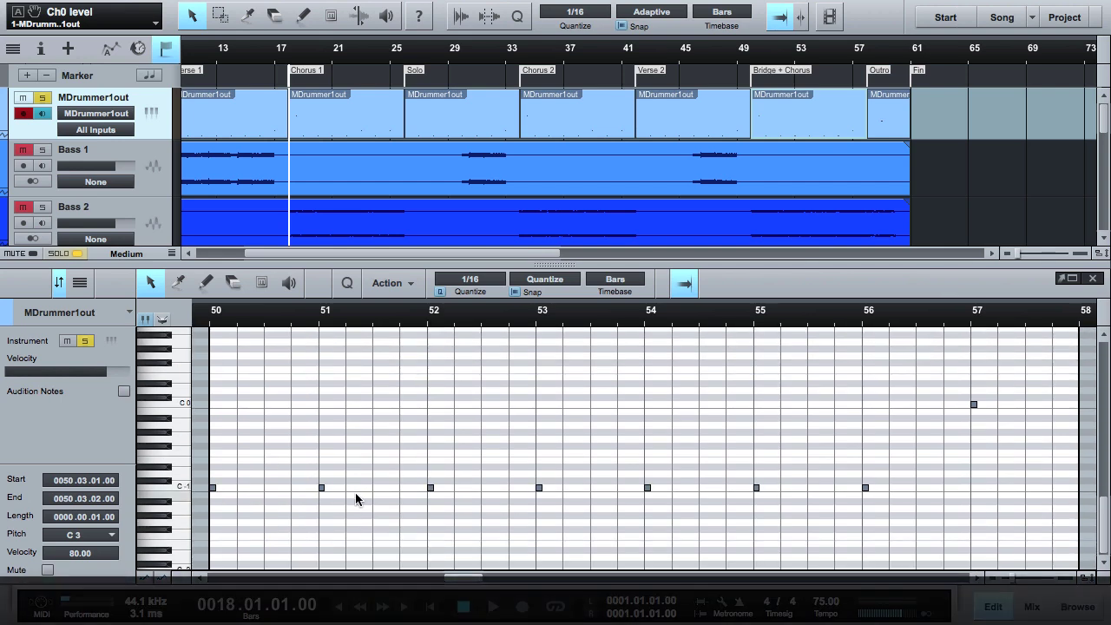
Add a second C 3 stop note at 51.03 in the Bridge + Chorus clip and raise the bar 55 note to C 0
left_click(375, 489)
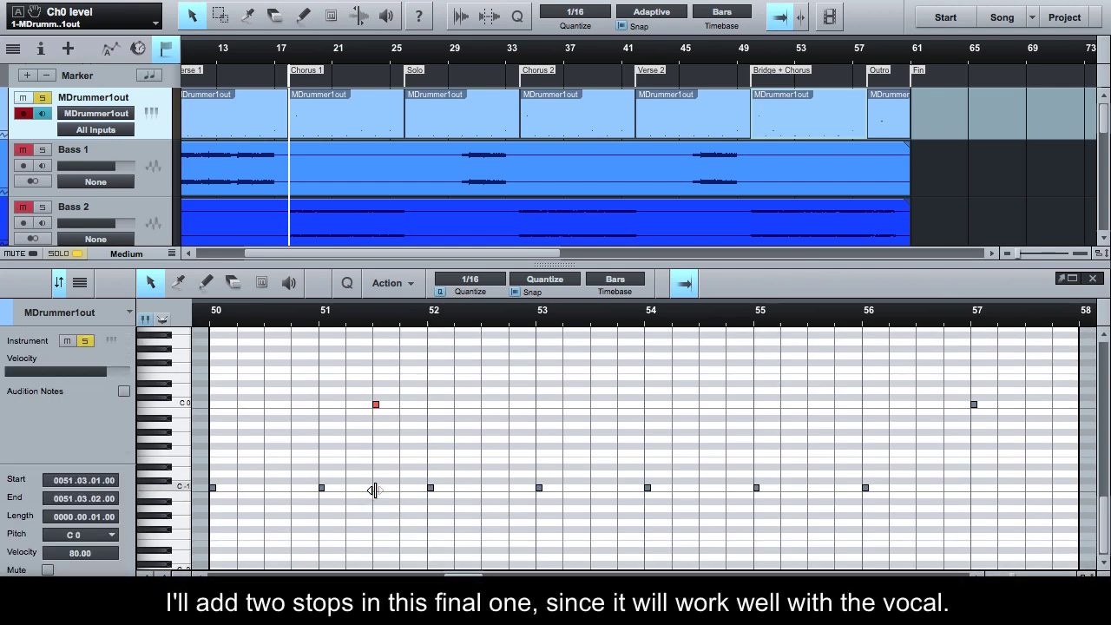
key("shift+Up")
key("shift+Up")
key("shift+Up")
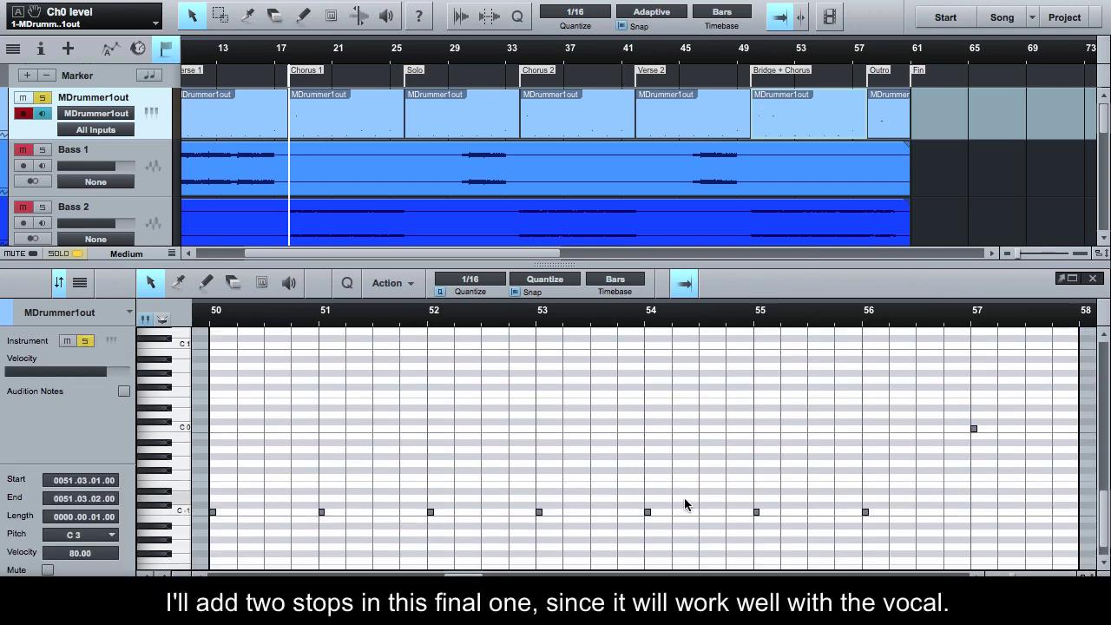
left_click(757, 512)
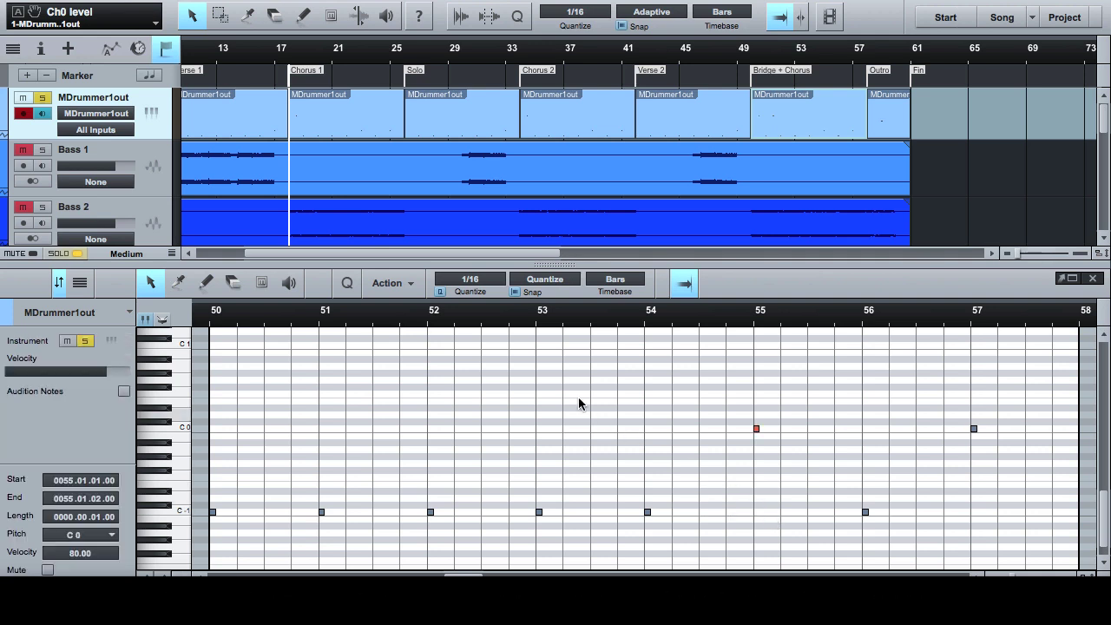
Turn off Random loops in MDrummer's additional rhythm properties and close the plug-in
left_click(157, 119)
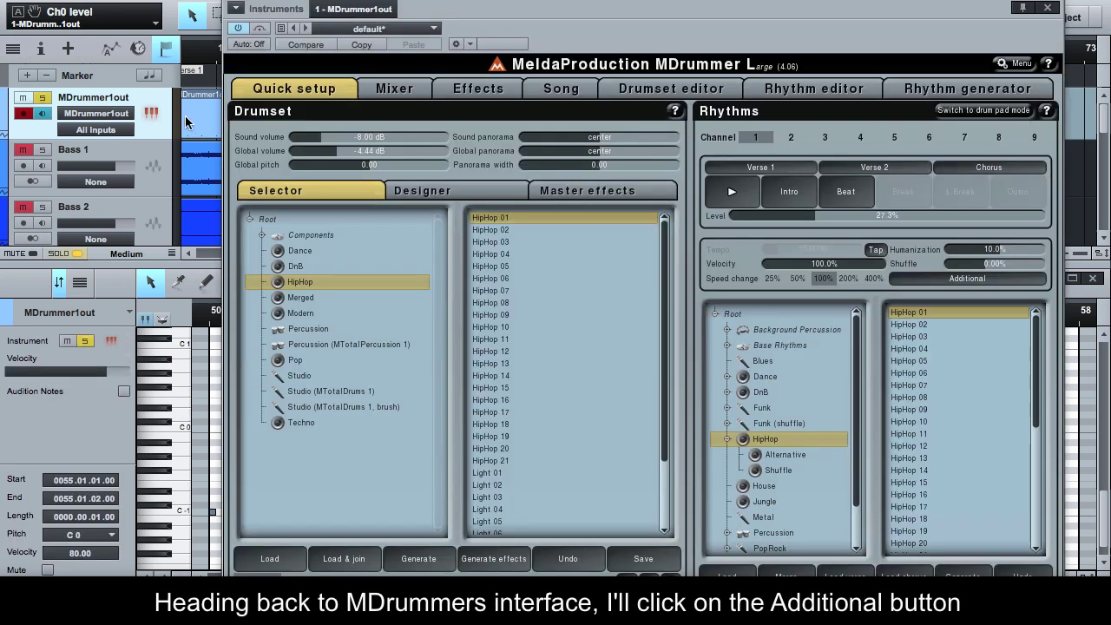
left_click(944, 278)
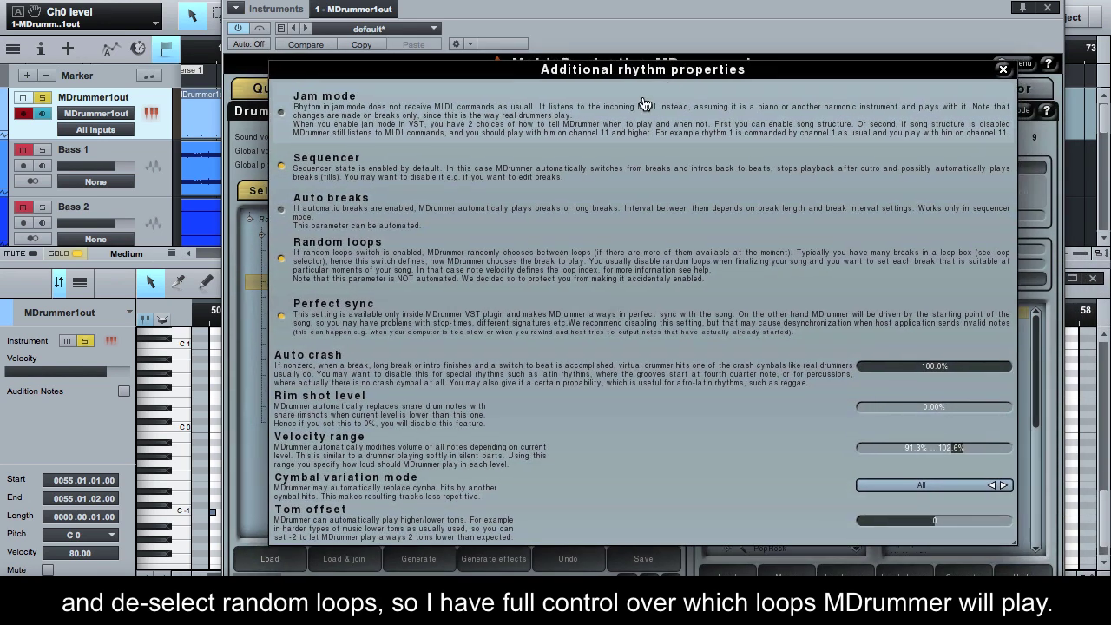
left_click(303, 256)
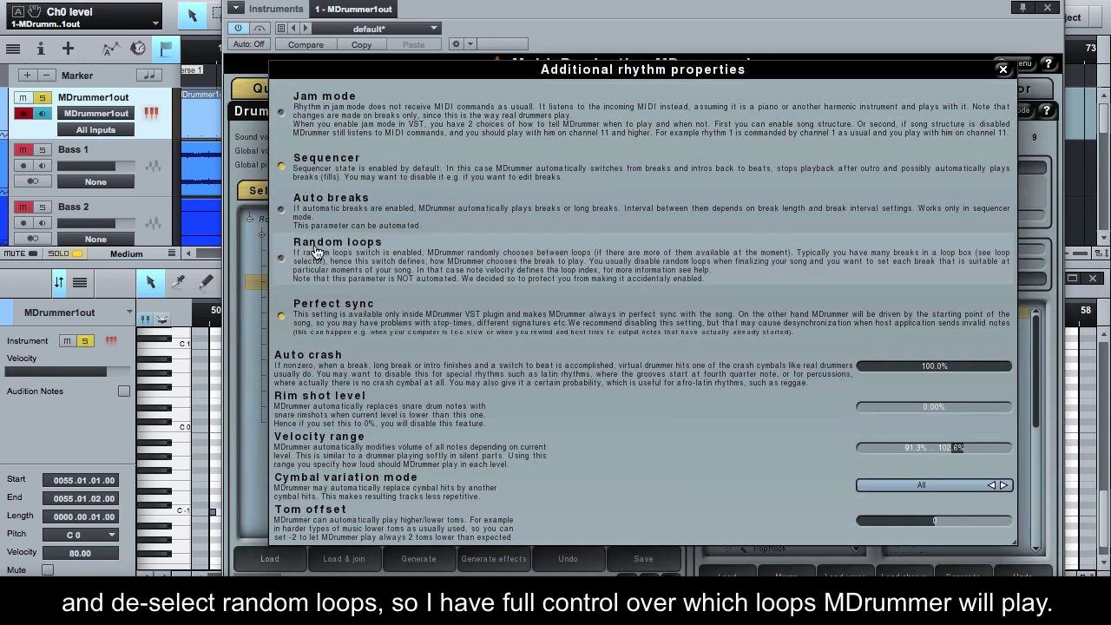
left_click(1003, 69)
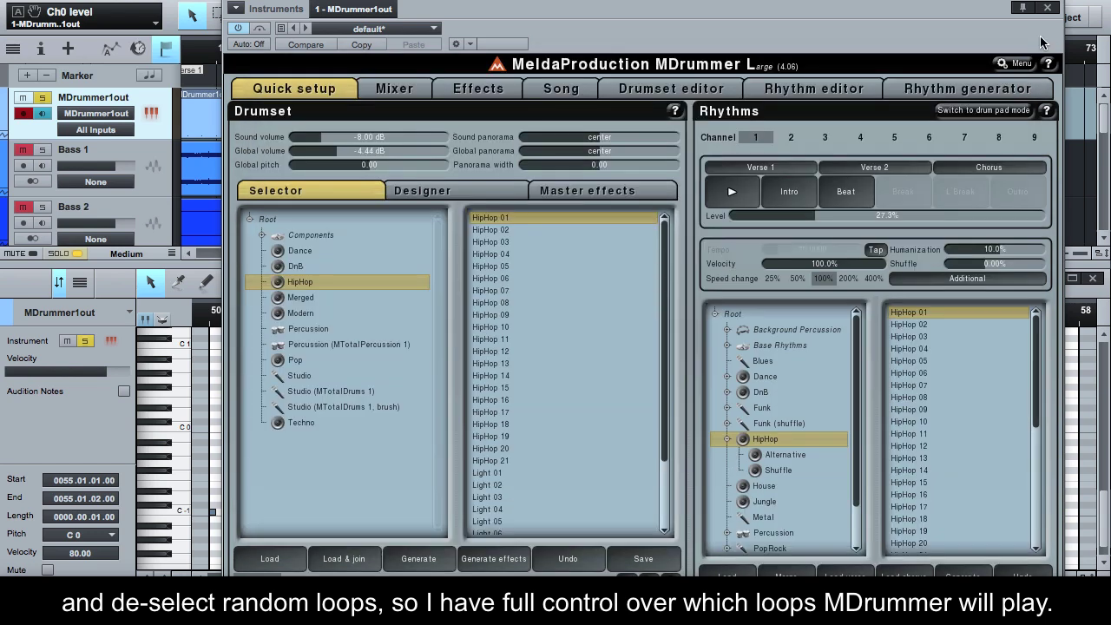
left_click(1048, 8)
Open the one-bar Start drum clip, show note velocities with note auditioning enabled, and lower its intro note's velocity
scroll(724, 112, "left", 5)
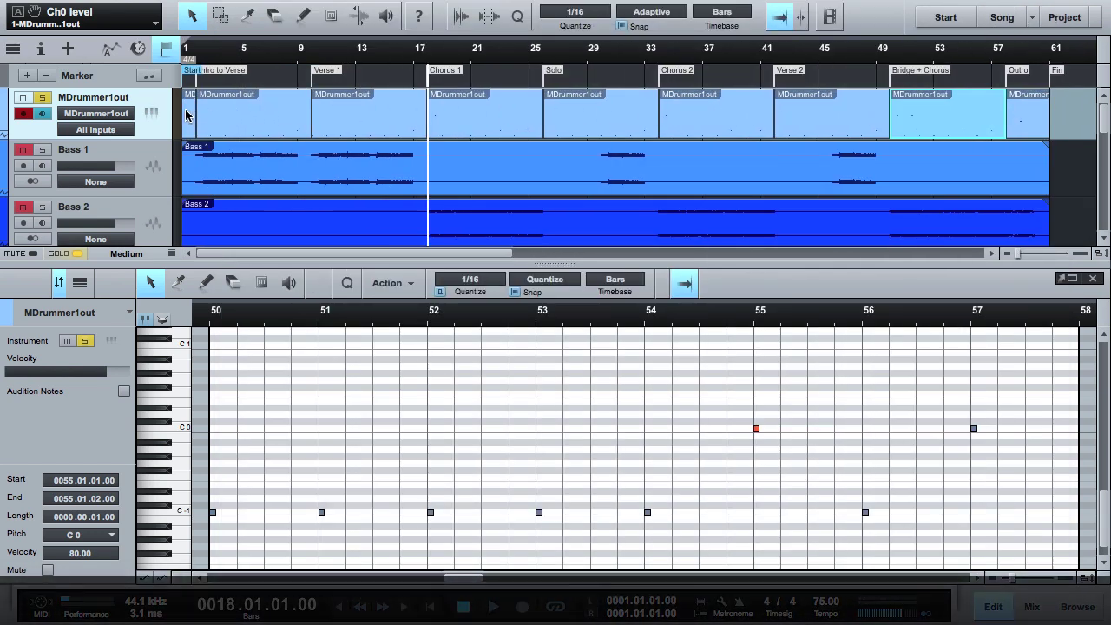
left_click(185, 110)
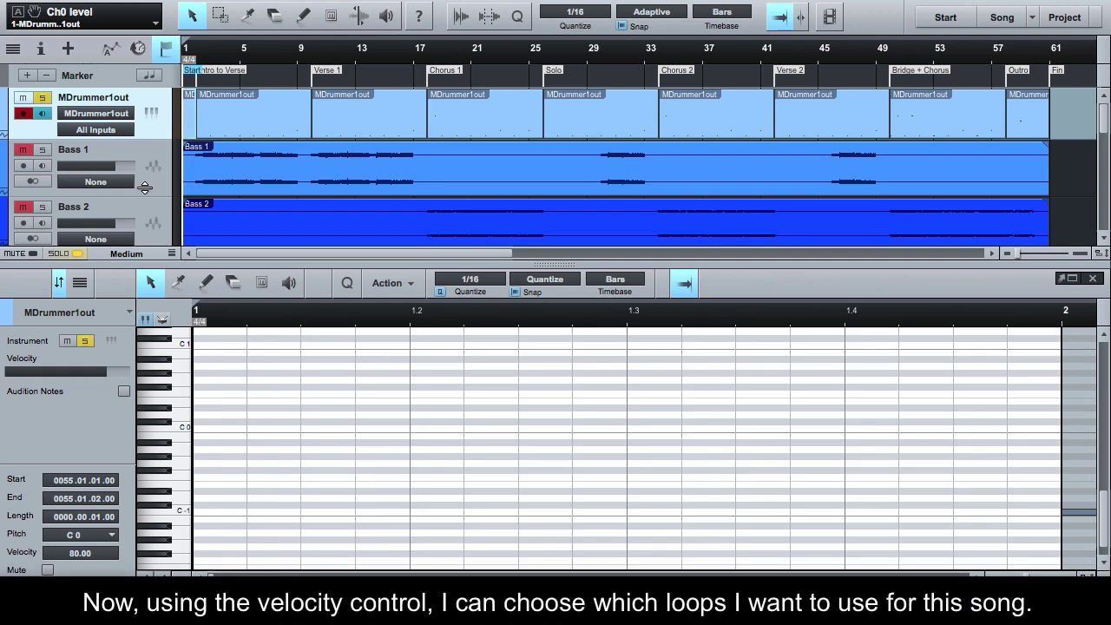
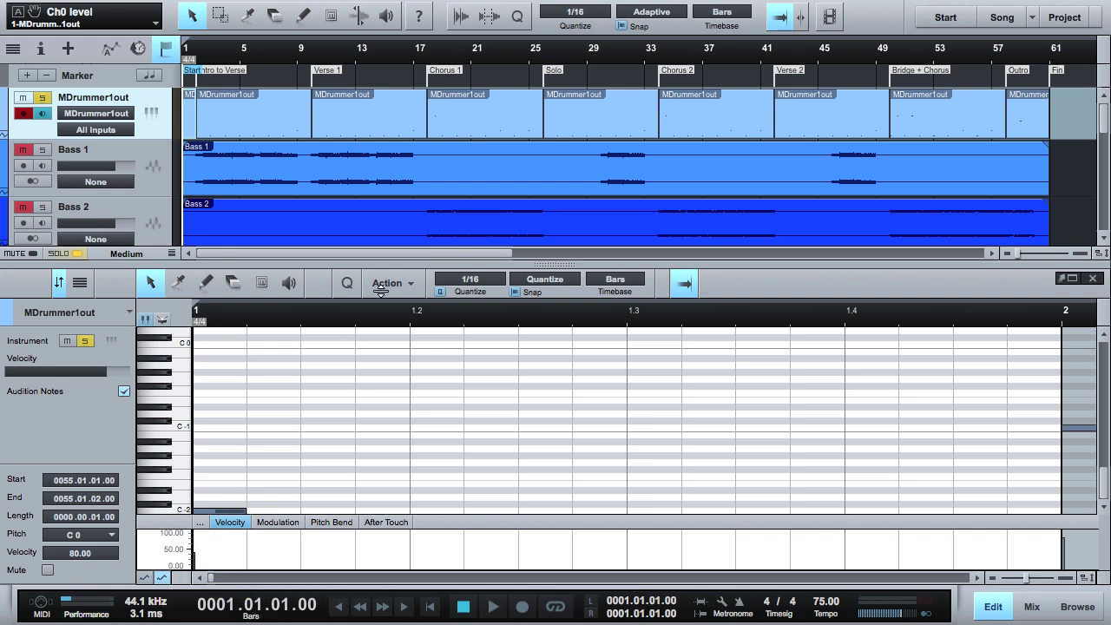
In the Chorus 1 and Chorus 2 clips, lower the velocity of the C 0 notes at bars 23 and 39 and raise those at bars 25 and 41
left_click(463, 137)
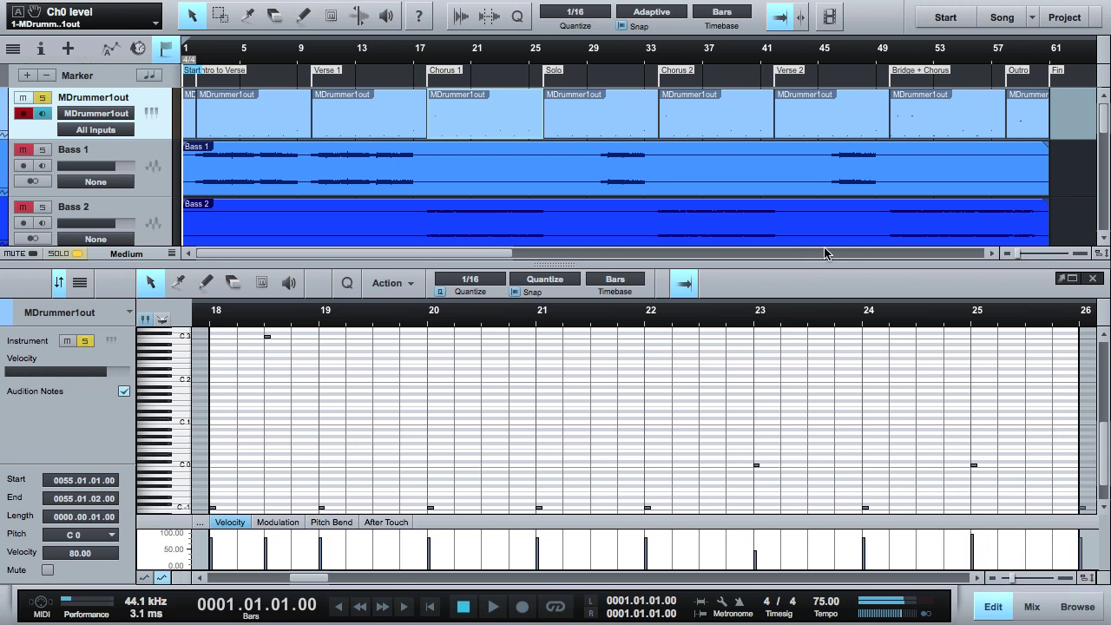
left_click(728, 119)
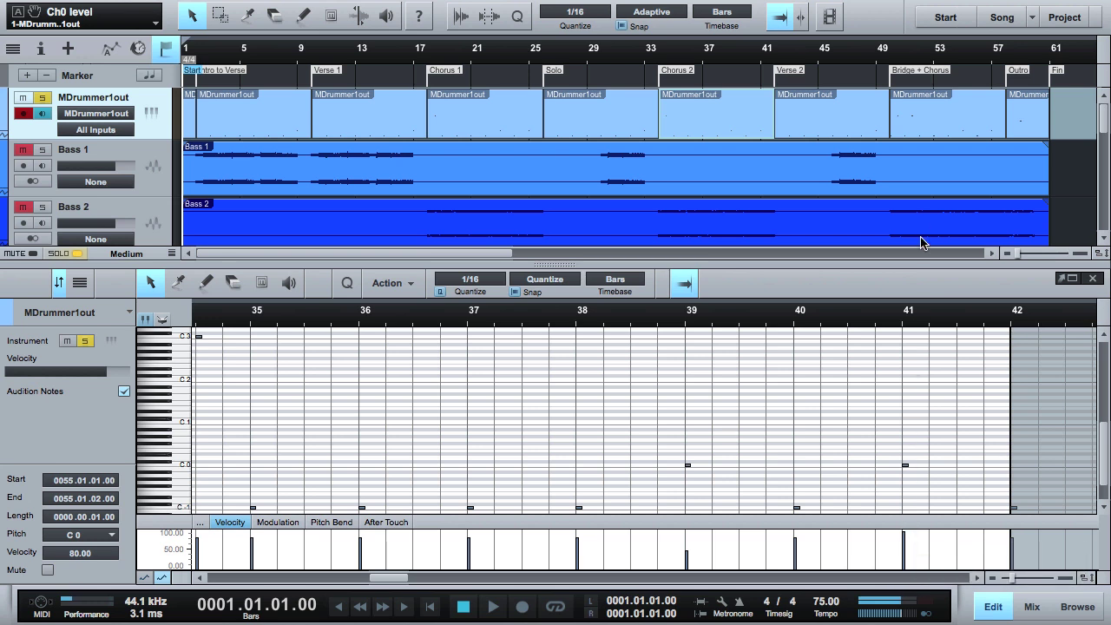
In the Bridge + Chorus clip, lower the C 0 note velocities to 10.42 at bar 55 and about 50 at bar 57
left_click(933, 118)
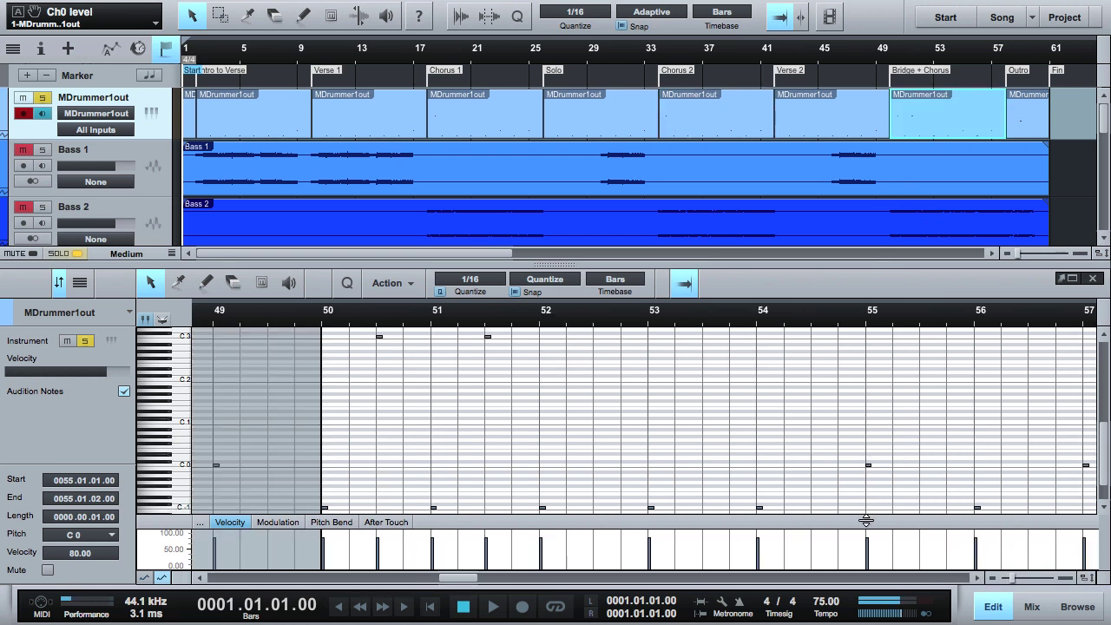
left_click_drag(868, 549, 868, 569)
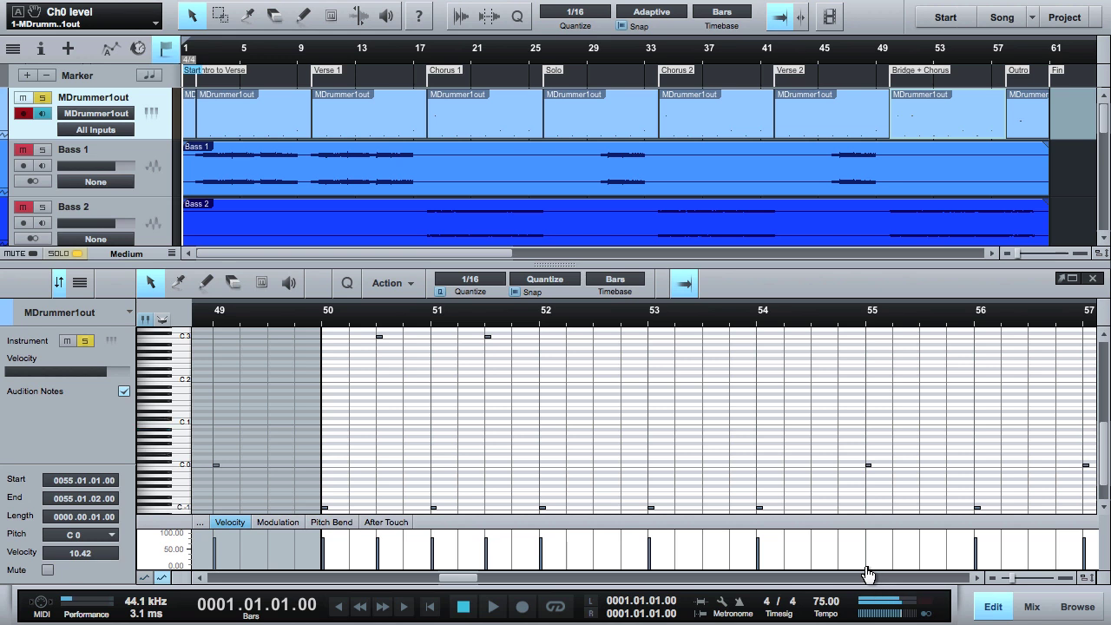
scroll(862, 495, "right", 3)
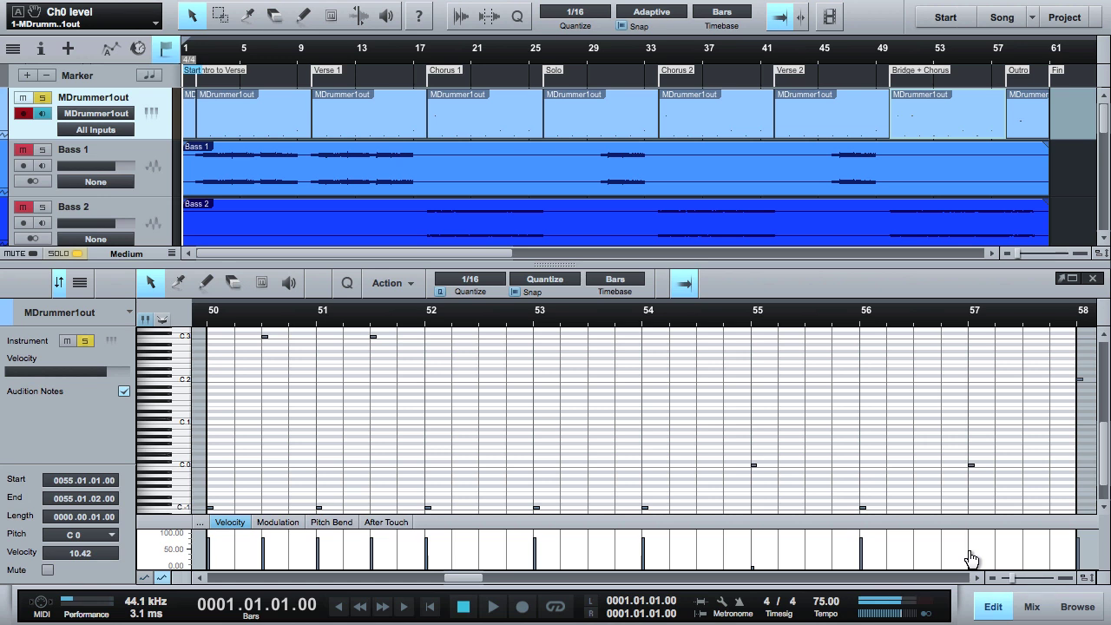
left_click(971, 557)
In the Outro clip, lower the velocity of the C 2 note at bar 59 well below that of the bar 58 note
left_click(1023, 122)
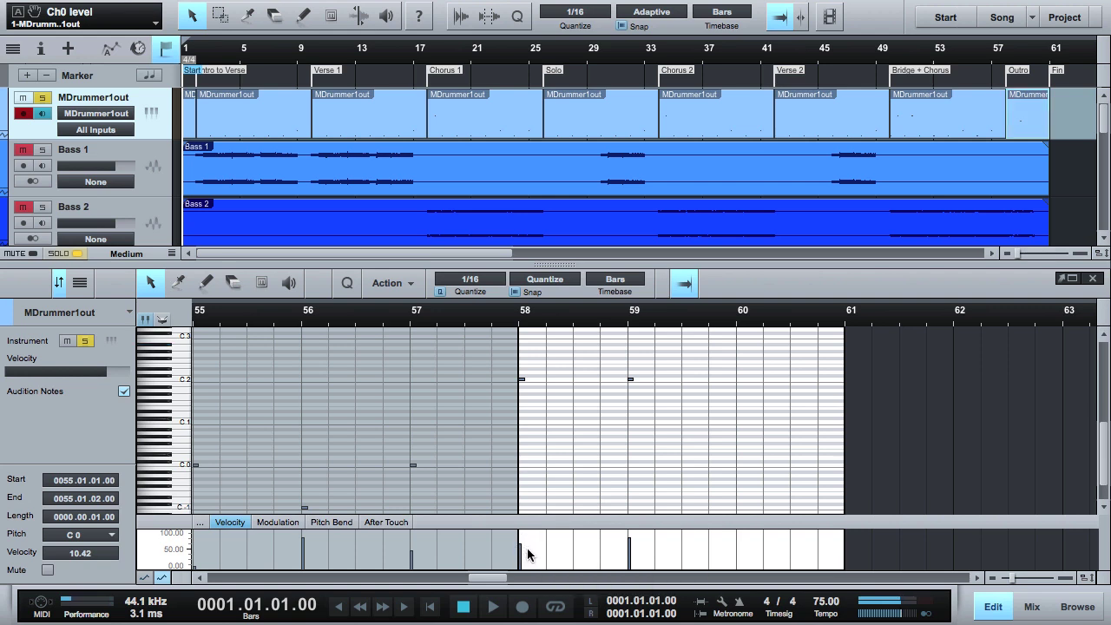
left_click_drag(628, 540, 630, 566)
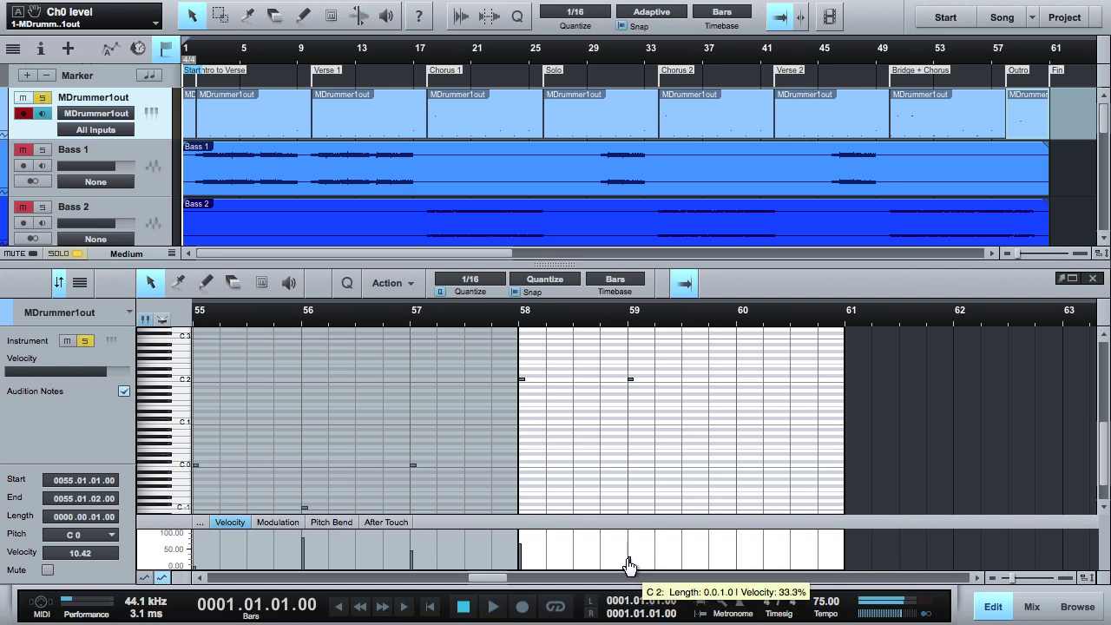
left_click_drag(629, 566, 628, 567)
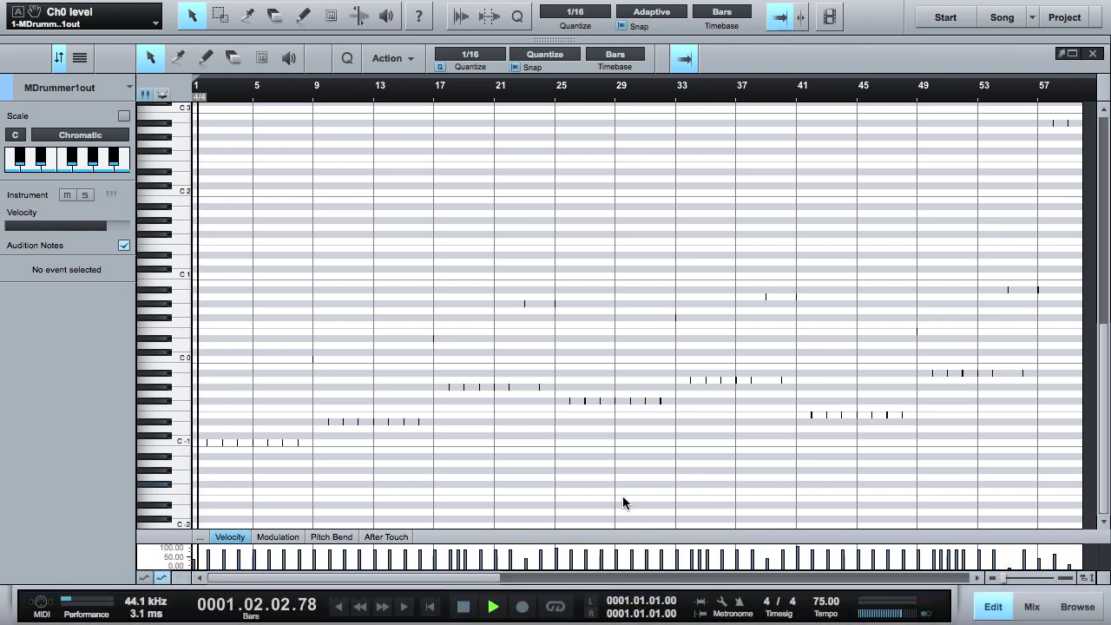
Review the notes of the whole drum part in the enlarged editor during playback and save the song
scroll(622, 501, "up", 1)
scroll(622, 497, "up", 5)
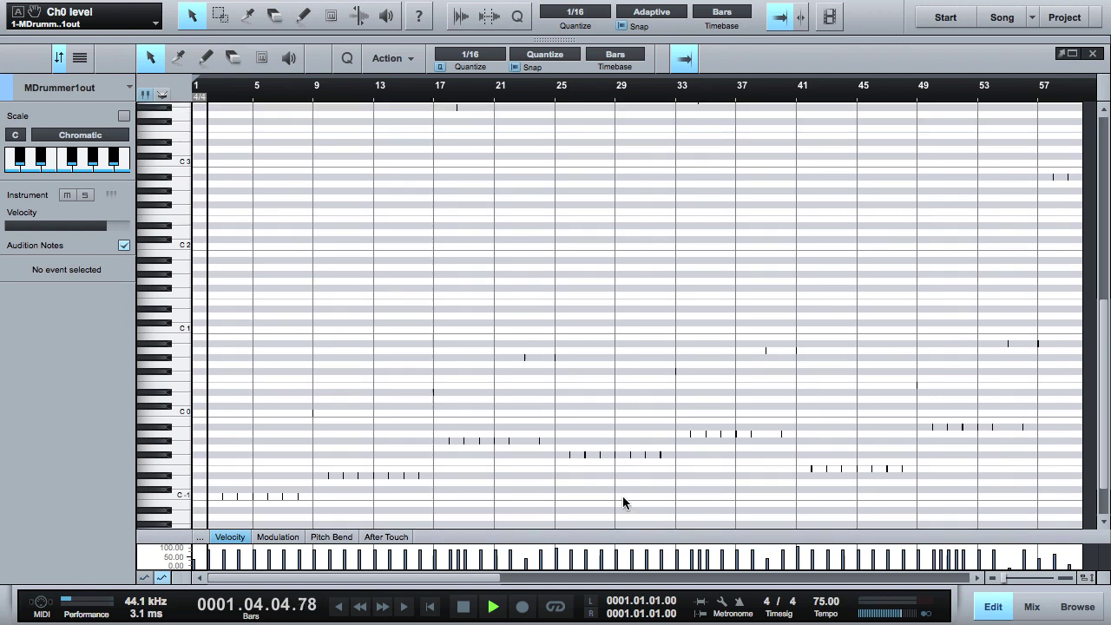
scroll(622, 502, "down", 1)
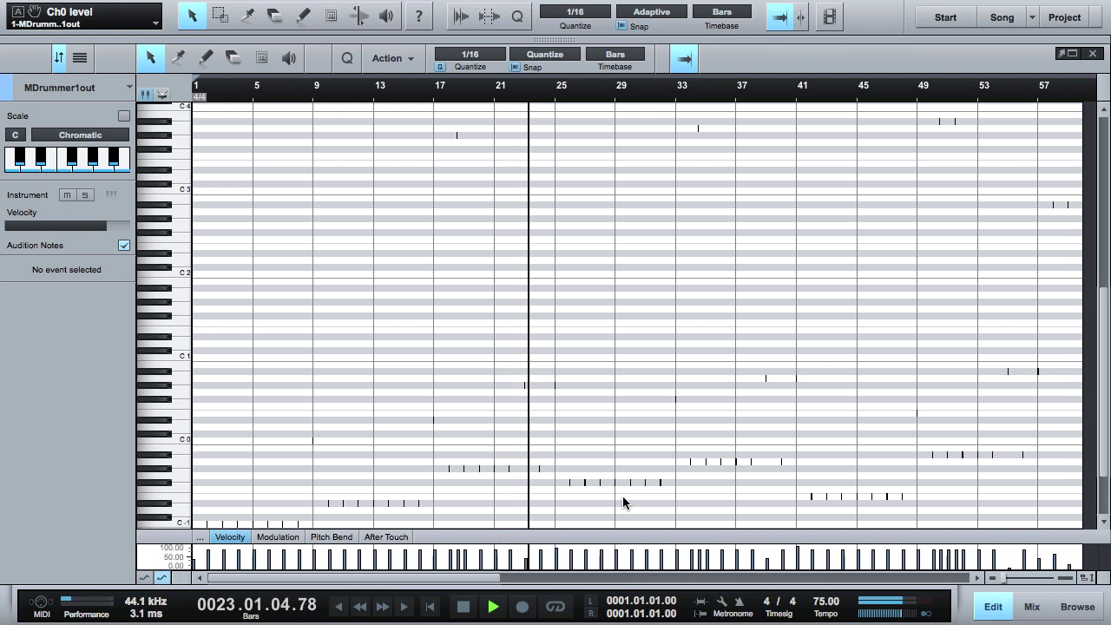
key("ctrl+s")
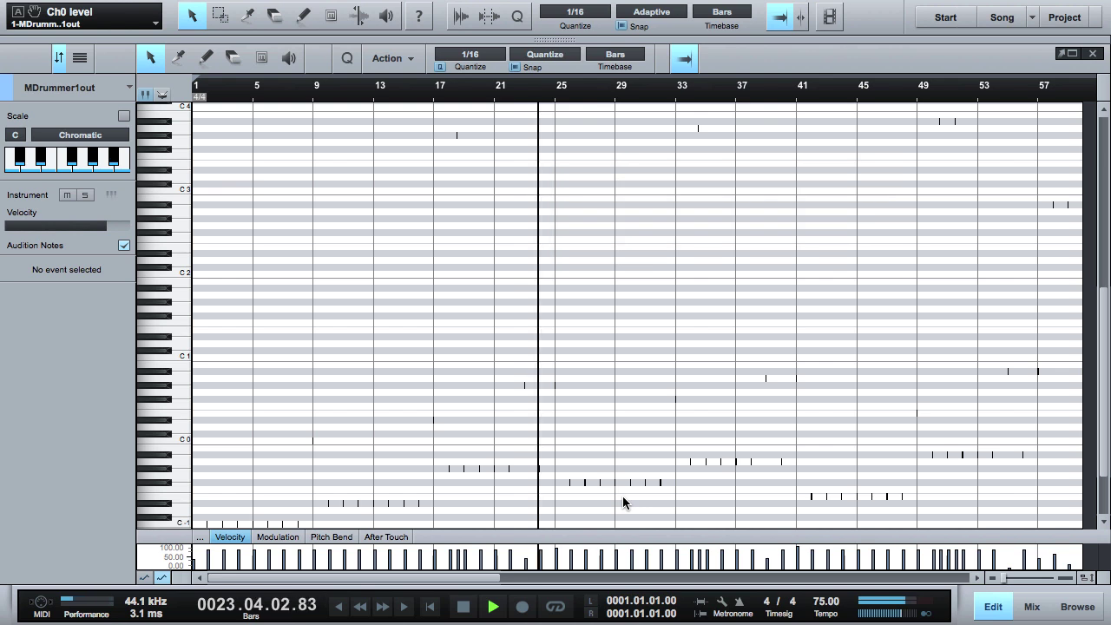